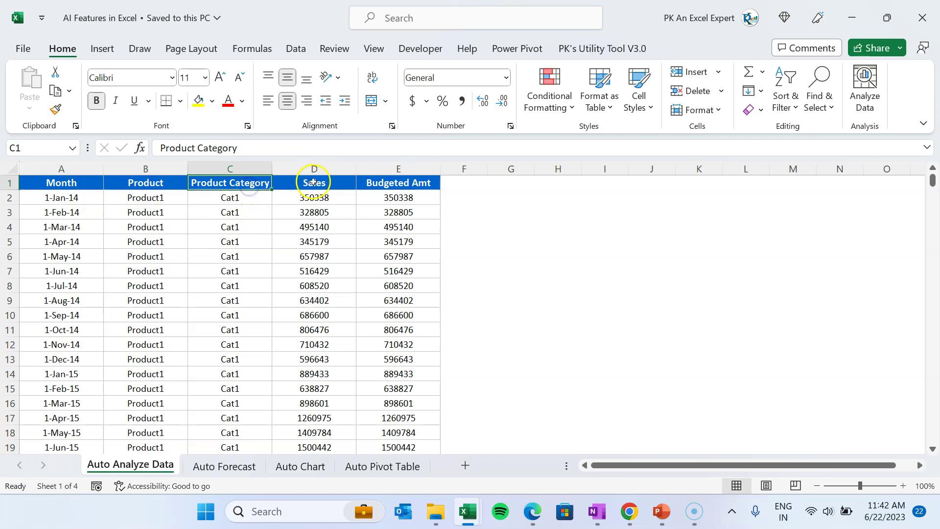
pyautogui.click(324, 184)
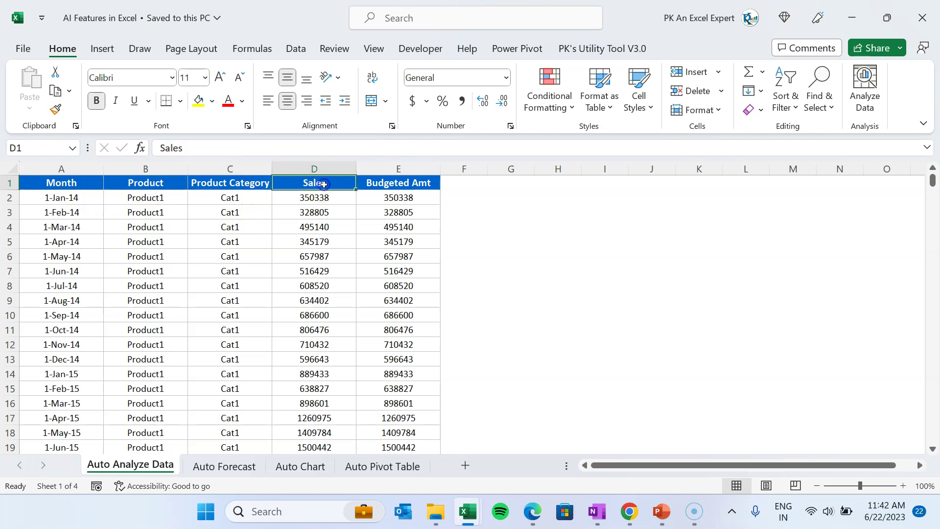
pyautogui.click(376, 186)
pyautogui.click(197, 184)
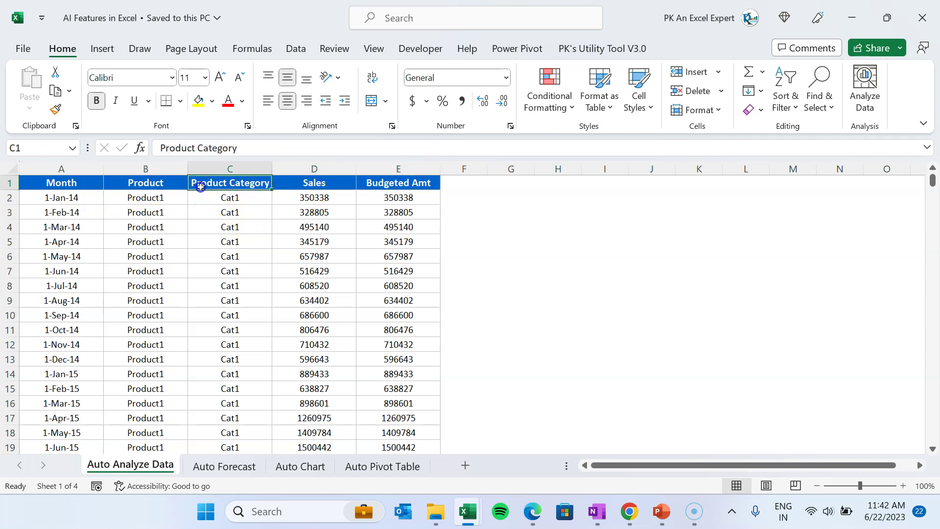
# Select the whole sales data range starting at the Month header in A1 and open Analyze Data for it
pyautogui.click(84, 183)
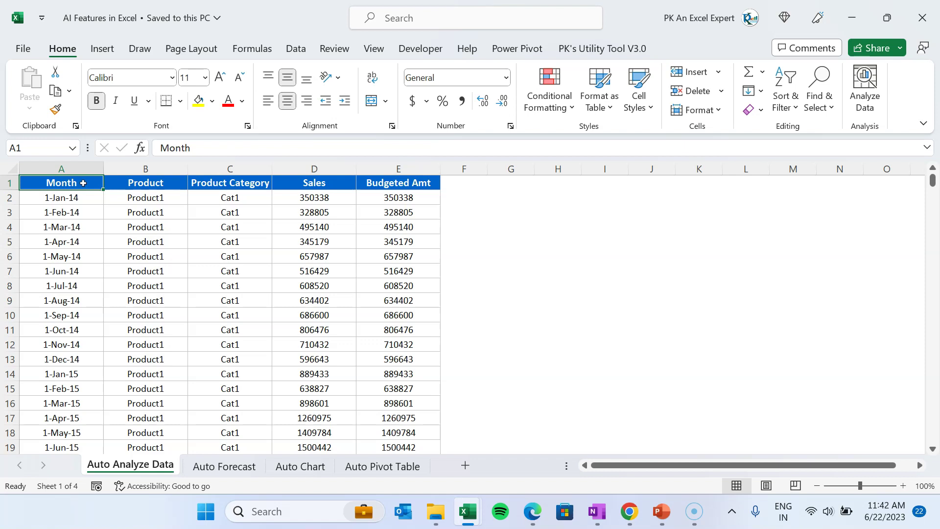
pyautogui.hotkey('ctrl', 'shift', 'End')
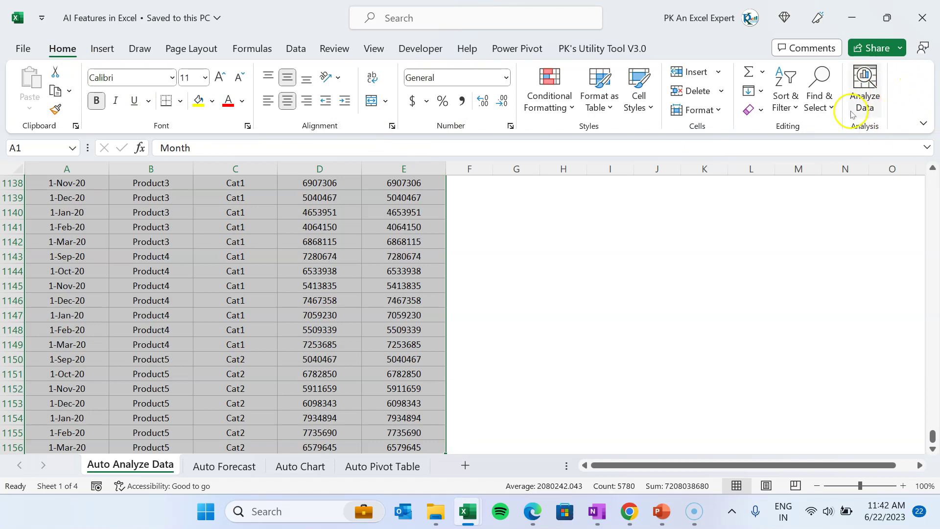
pyautogui.click(866, 86)
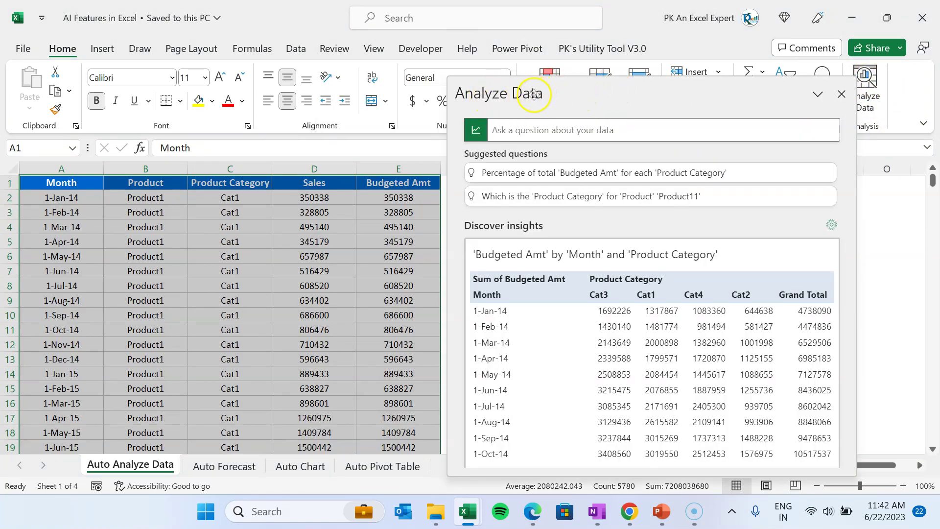
pyautogui.moveTo(713, 99); pyautogui.dragTo(767, 172)
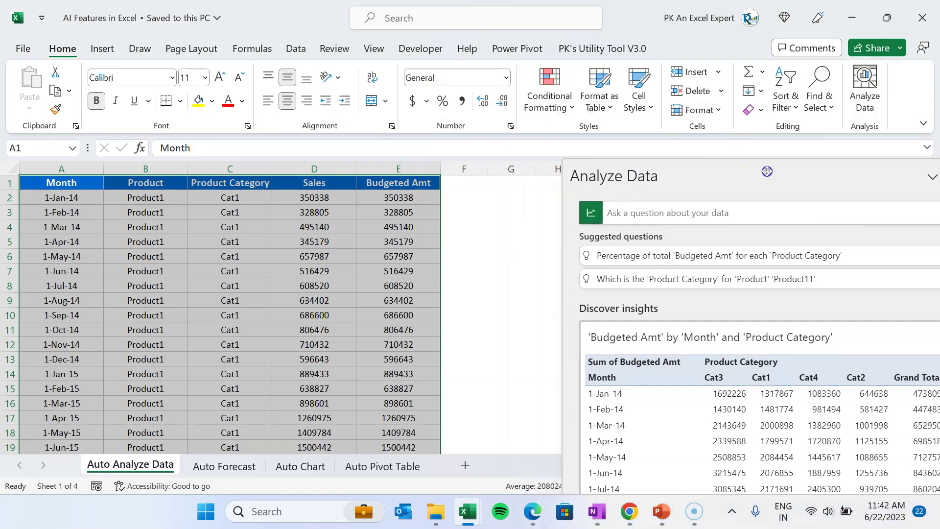
pyautogui.doubleClick(762, 167)
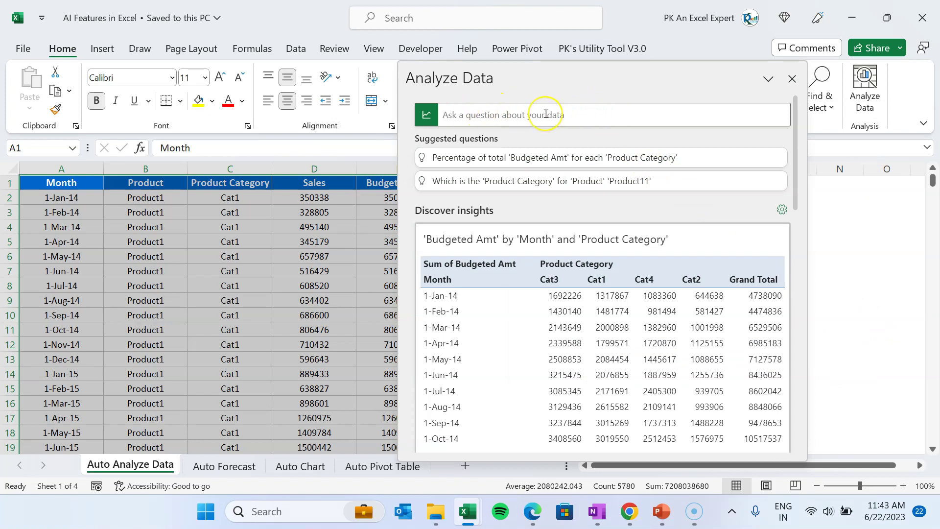
# Expand the Analyze Data suggestions to all results and examine the trend, outlier and frequency insights
pyautogui.moveTo(795, 147); pyautogui.dragTo(803, 318)
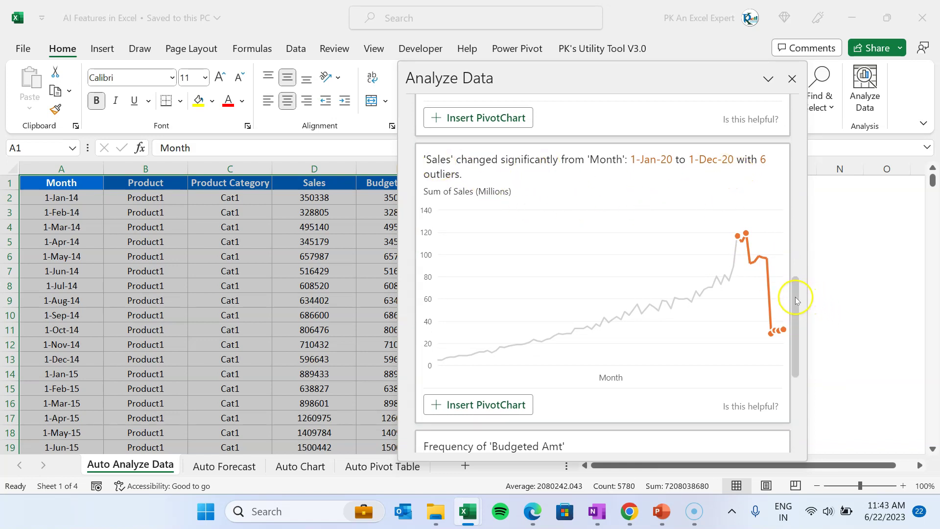
pyautogui.moveTo(794, 292); pyautogui.dragTo(802, 371)
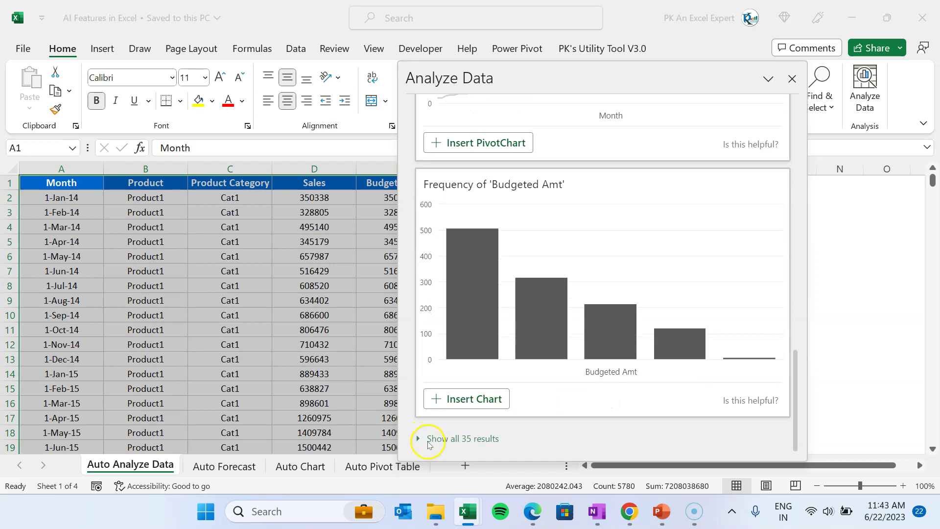
pyautogui.click(420, 439)
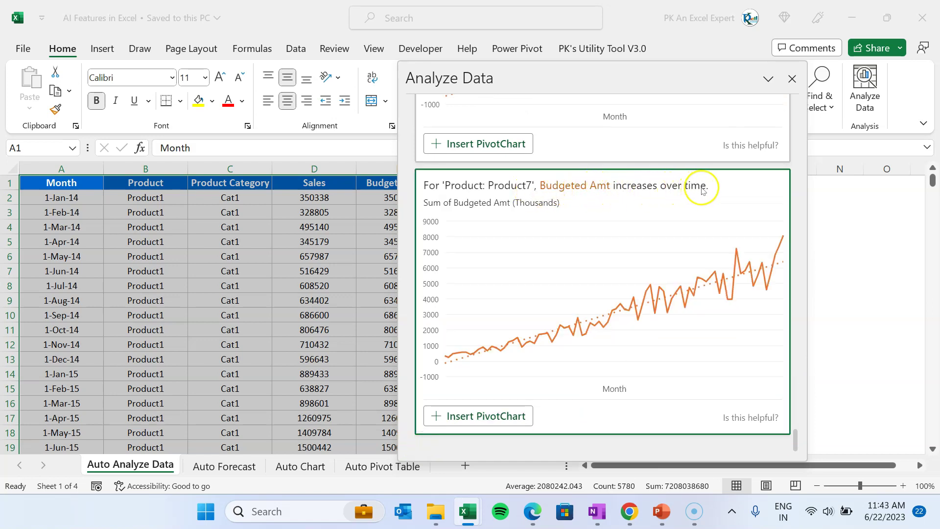
pyautogui.scroll(-5, 796, 431)
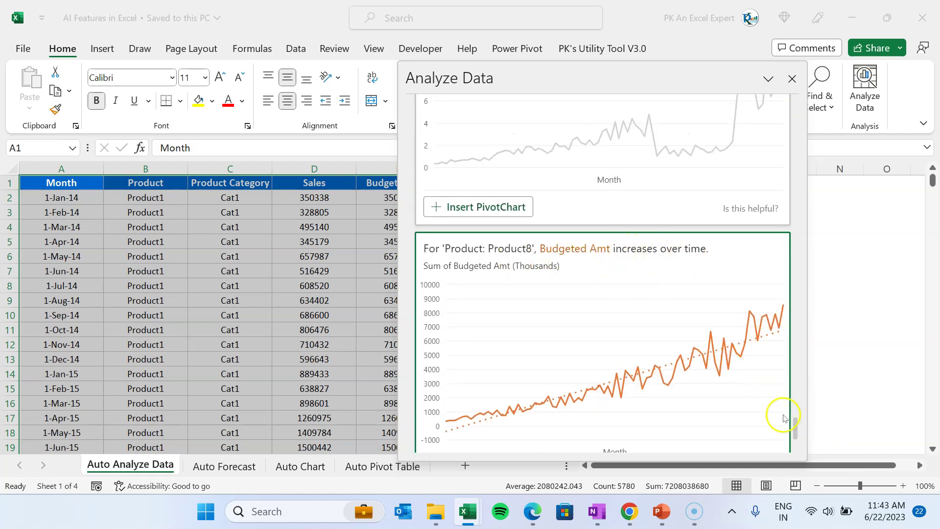
pyautogui.scroll(-5, 797, 425)
pyautogui.scroll(-3, 797, 415)
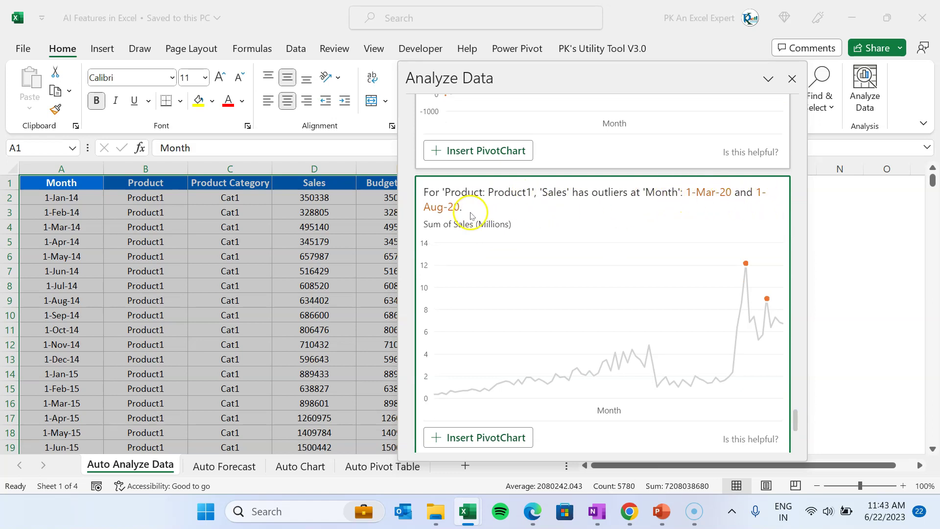
pyautogui.moveTo(795, 421); pyautogui.dragTo(809, 269)
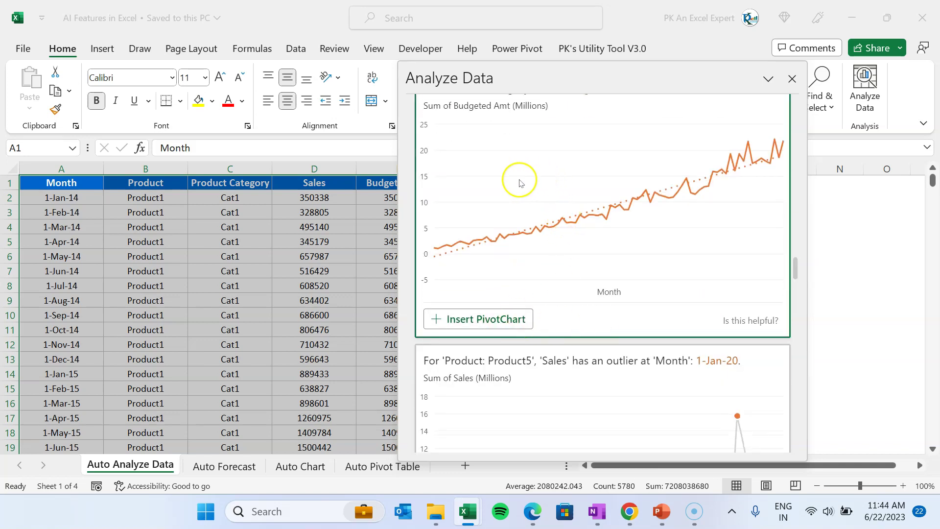
pyautogui.scroll(3, 522, 157)
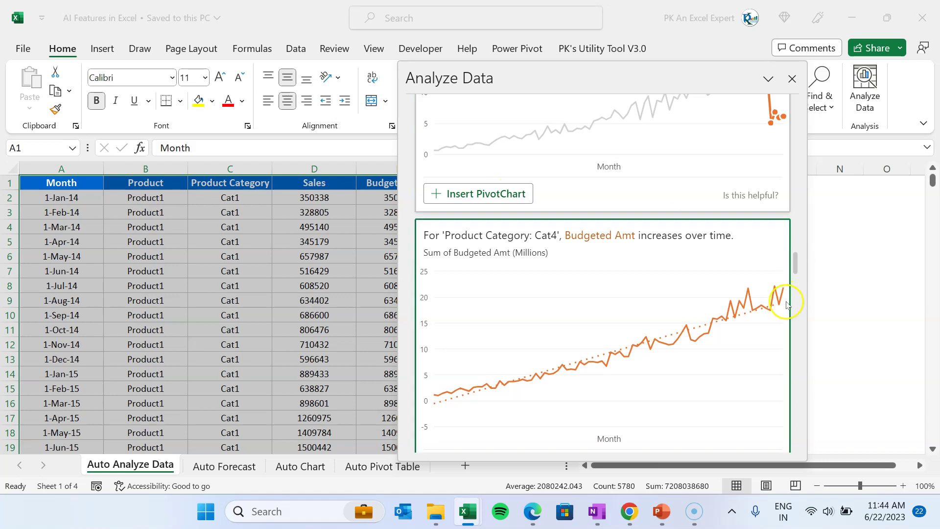
pyautogui.moveTo(794, 260); pyautogui.dragTo(800, 108)
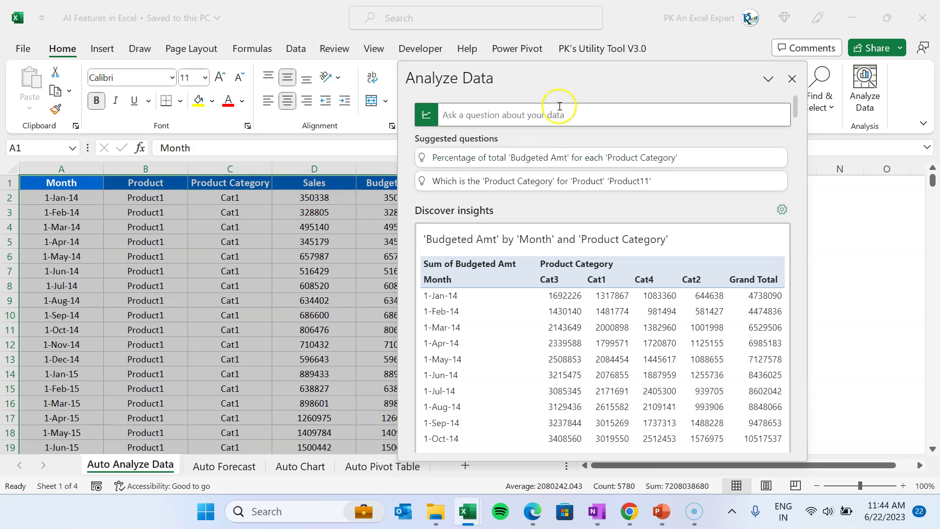
# Ask Analyze Data for "insights of Sales"
pyautogui.click(558, 107)
pyautogui.write('insight')
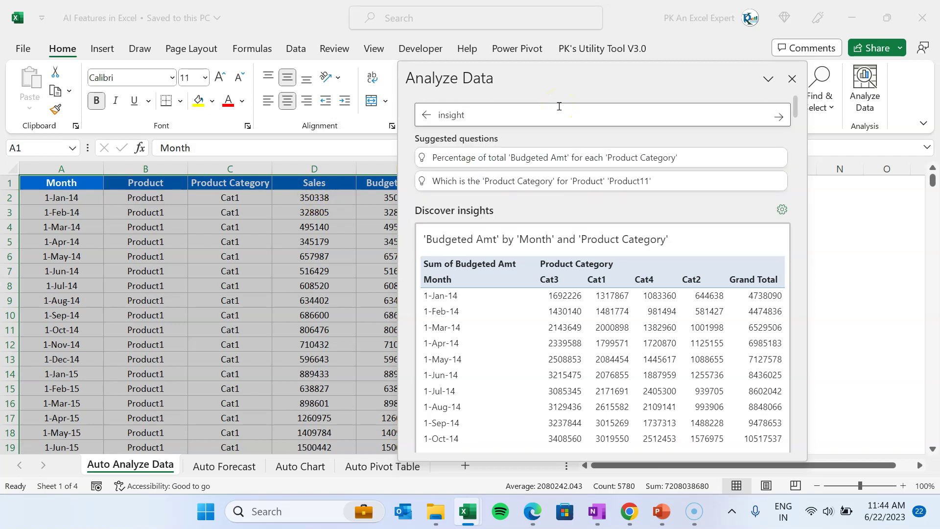
pyautogui.write('s of Sales')
pyautogui.press('Return')
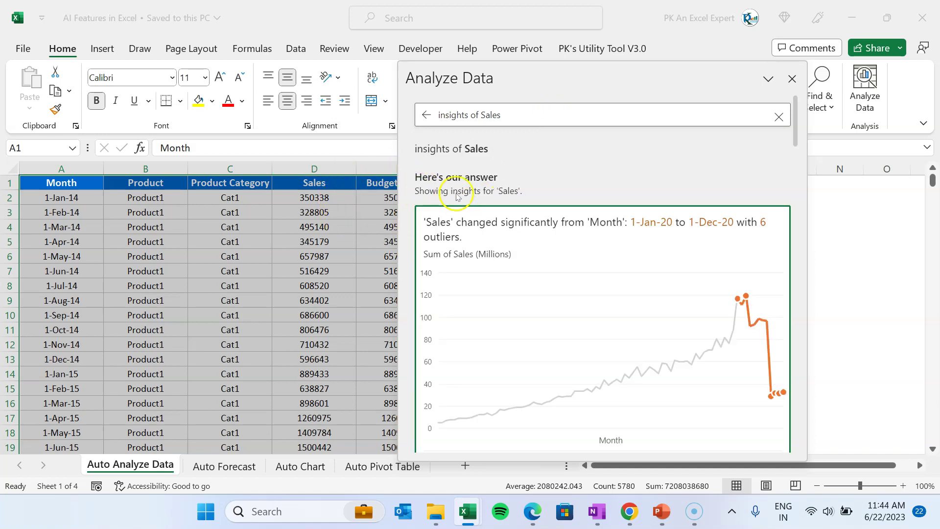
# Insert the PivotChart for the insight on the significant change in Sales by Month, and close Analyze Data
pyautogui.scroll(-2, 760, 279)
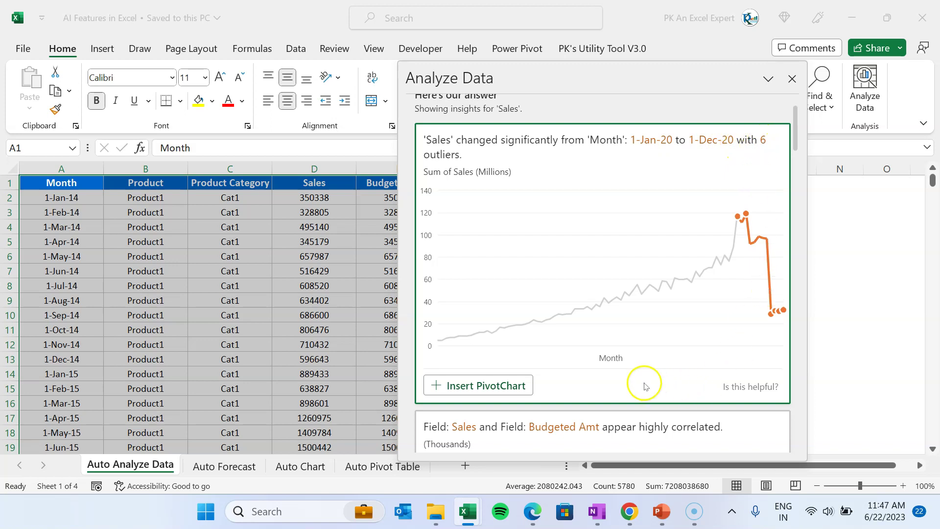
pyautogui.scroll(-1, 645, 206)
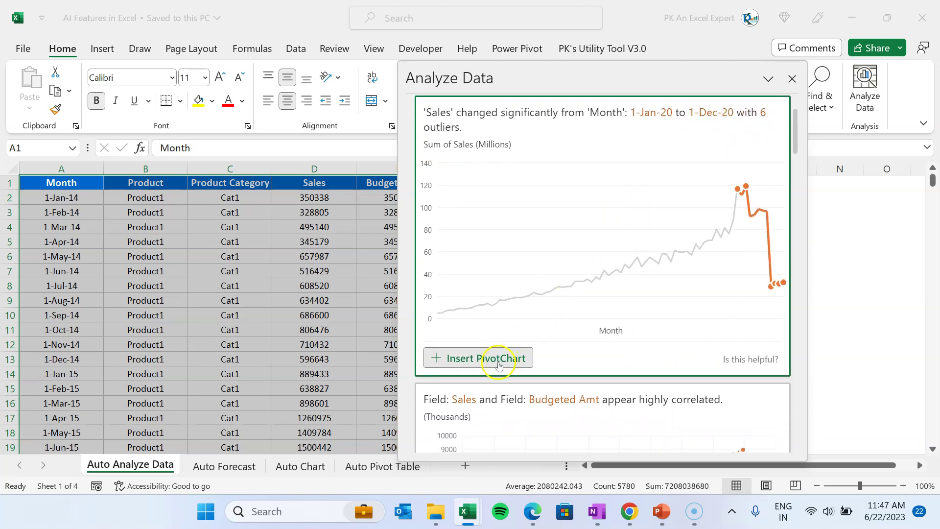
pyautogui.click(499, 362)
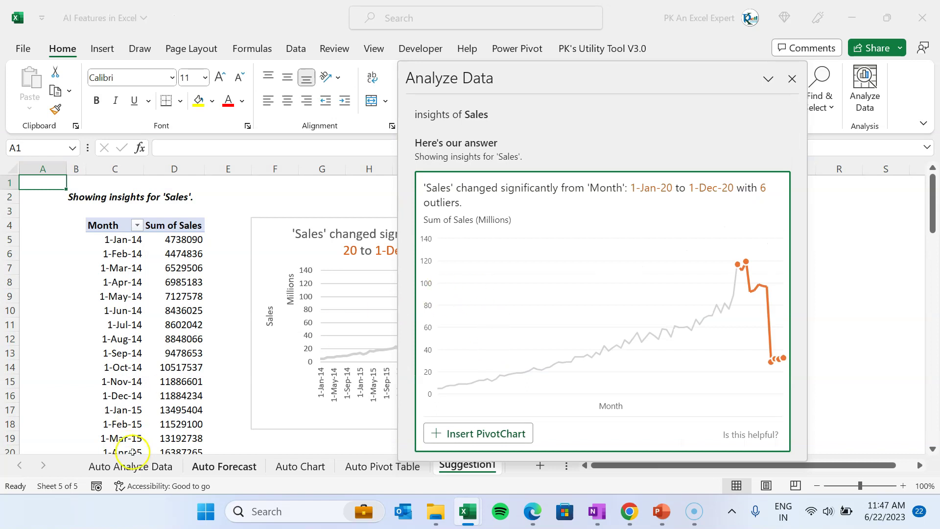
pyautogui.click(792, 78)
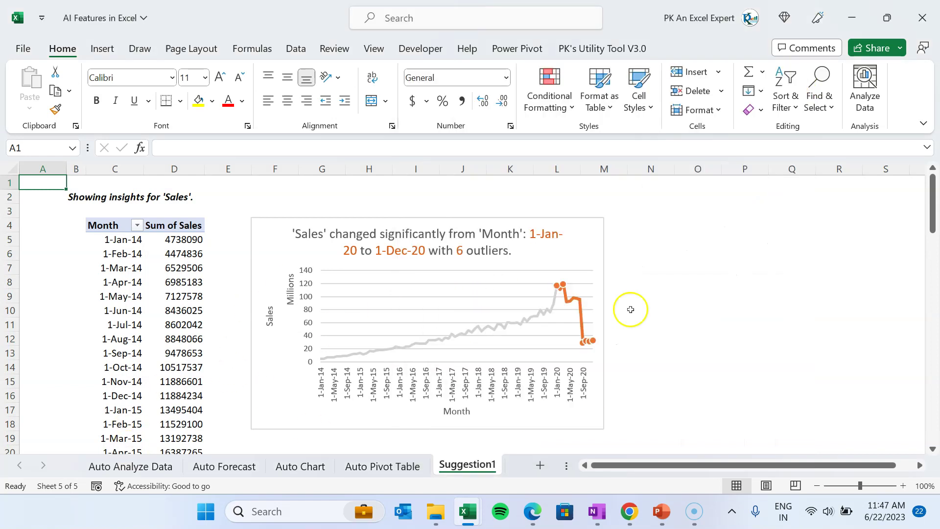
# Widen the inserted Sales PivotChart so its right edge reaches into column O
pyautogui.click(164, 243)
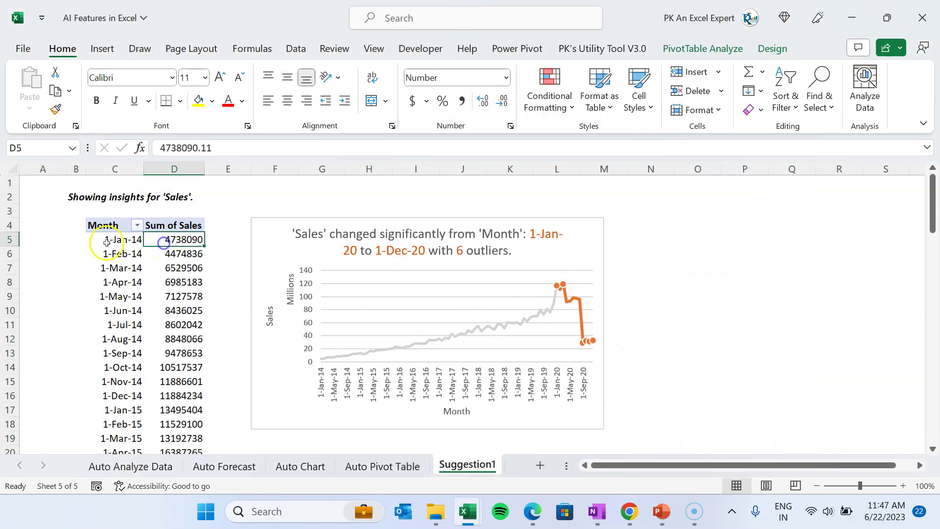
pyautogui.click(420, 220)
pyautogui.moveTo(605, 324); pyautogui.dragTo(708, 323)
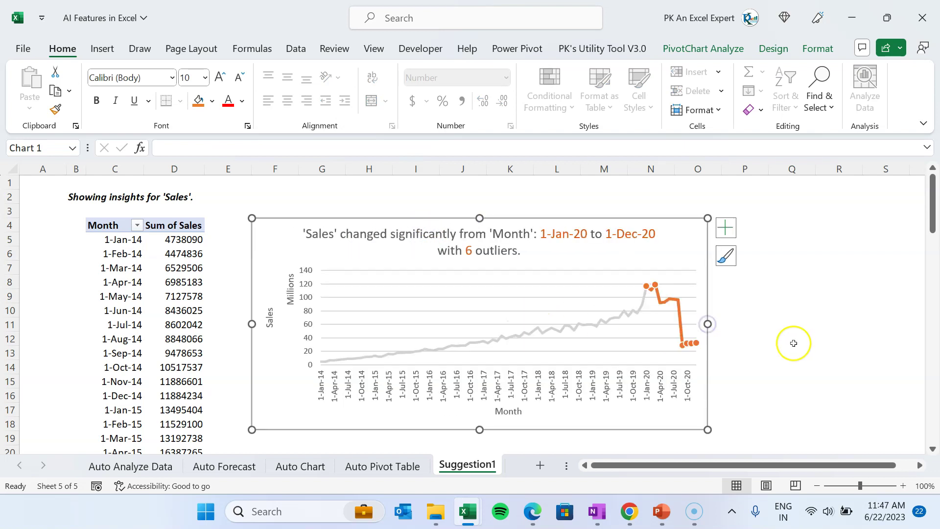
pyautogui.click(751, 343)
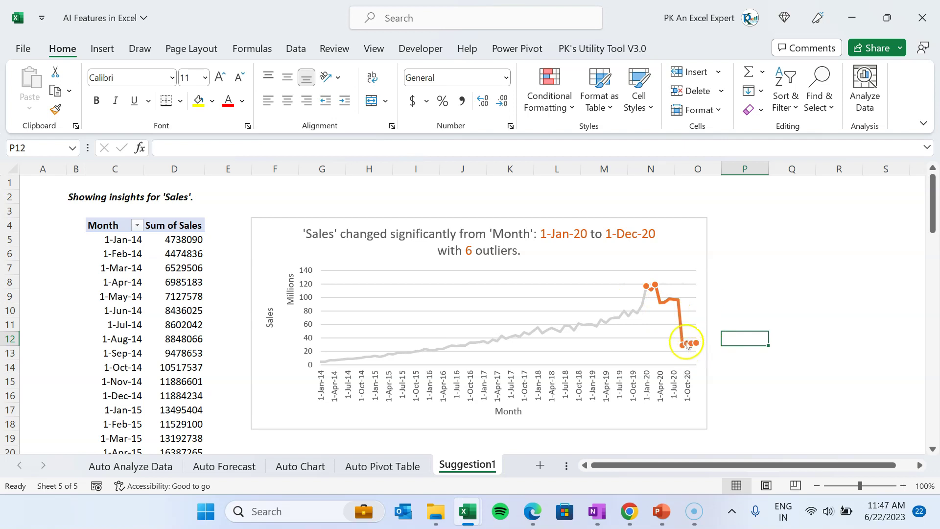
# Reopen Analyze Data on the Auto Analyze Data sheet and run the suggested question "Percentage of total 'Sales' for each 'Product'"
pyautogui.click(130, 465)
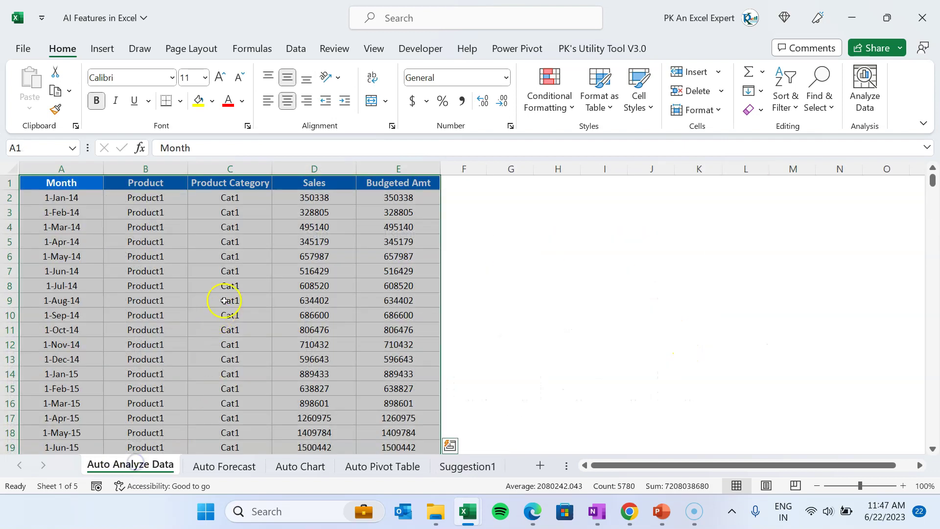
pyautogui.click(865, 78)
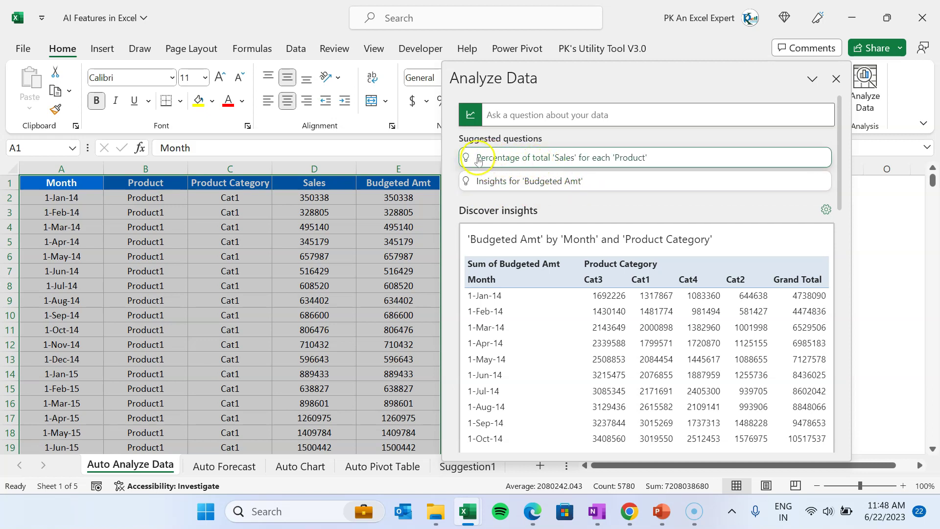
pyautogui.click(626, 158)
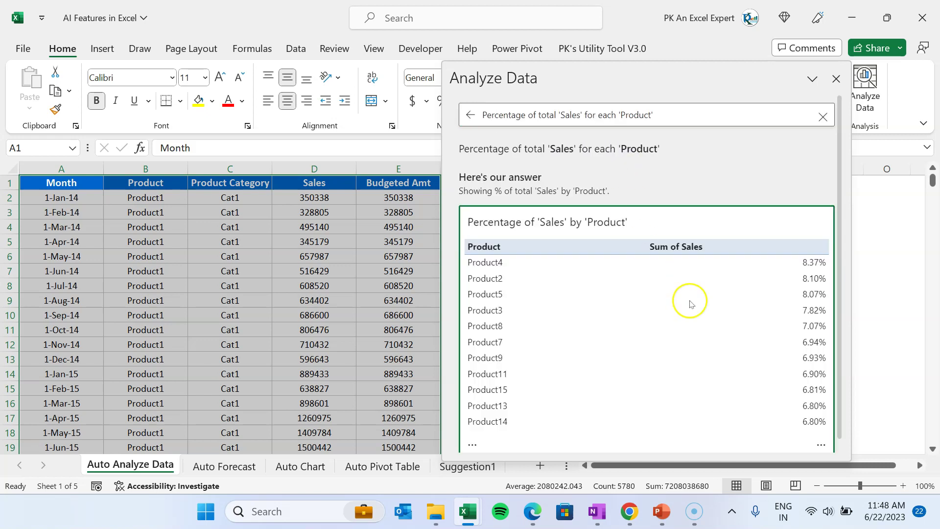
pyautogui.scroll(-2, 690, 300)
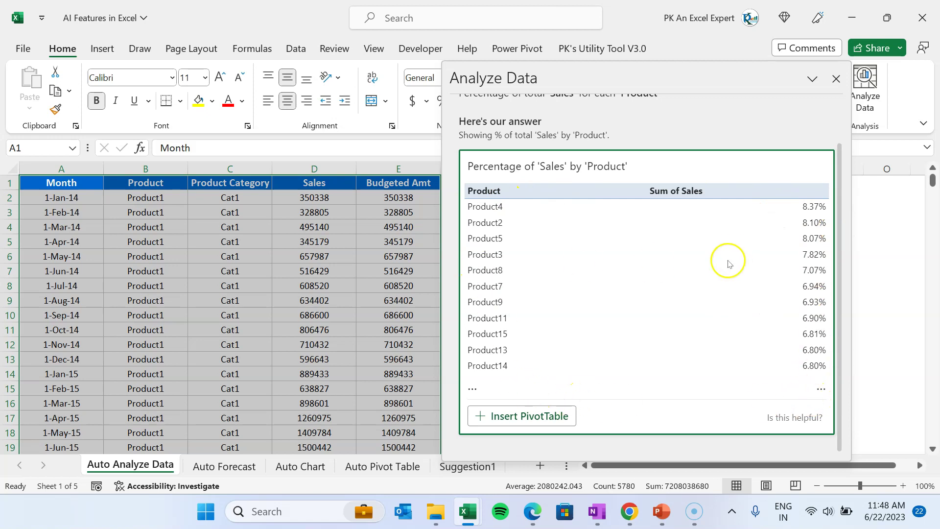
# Extend the question to "Percentage of total 'Sales' for each 'Product' in chart" and submit it
pyautogui.scroll(2, 720, 205)
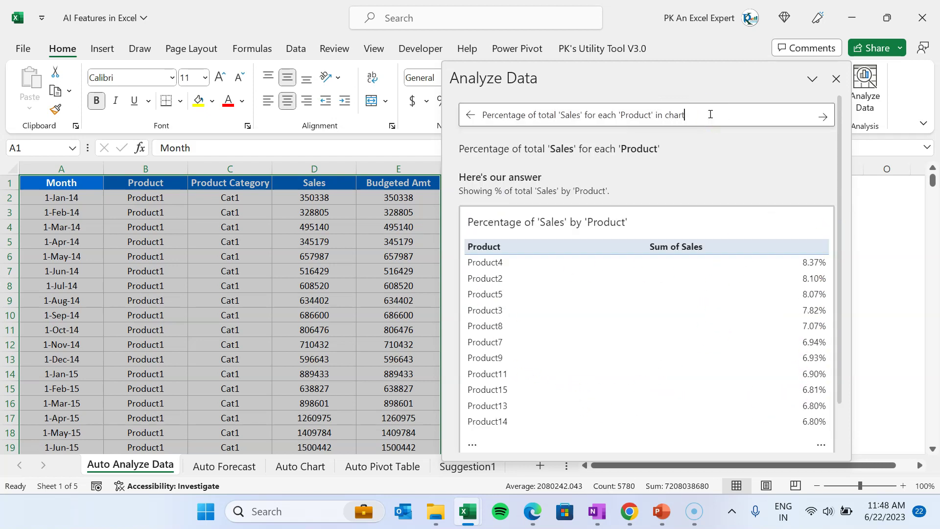
pyautogui.press('Return')
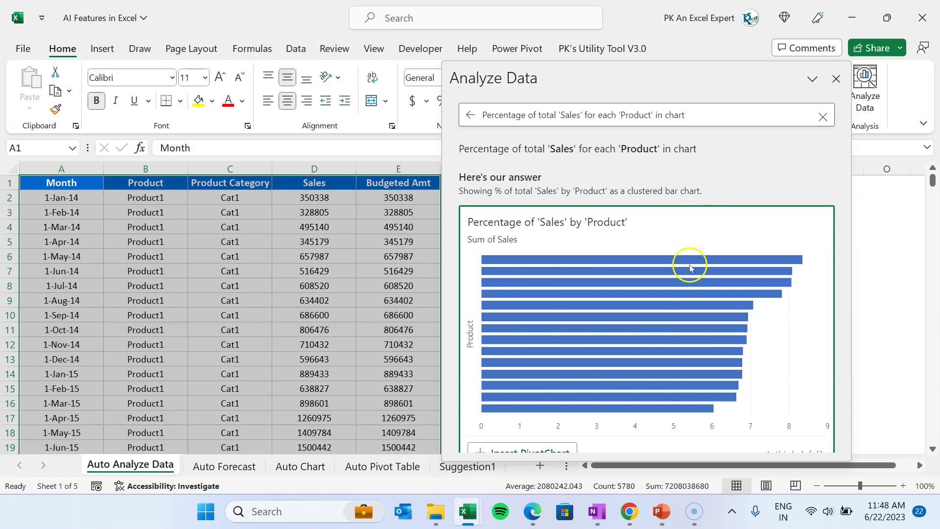
pyautogui.scroll(-1, 689, 279)
pyautogui.scroll(1, 687, 286)
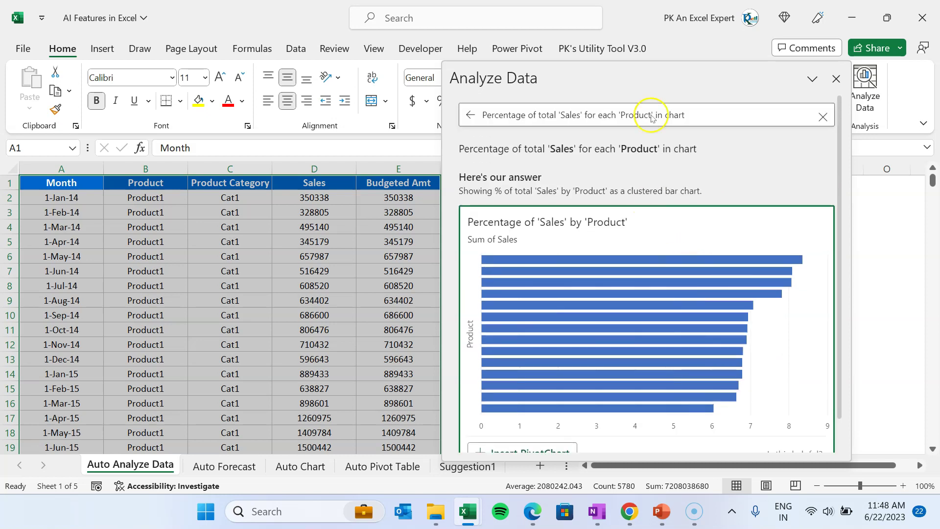
# Change the question to "Percentage of total 'Sales' for each 'Product' in Column chart" and submit it
pyautogui.click(700, 116)
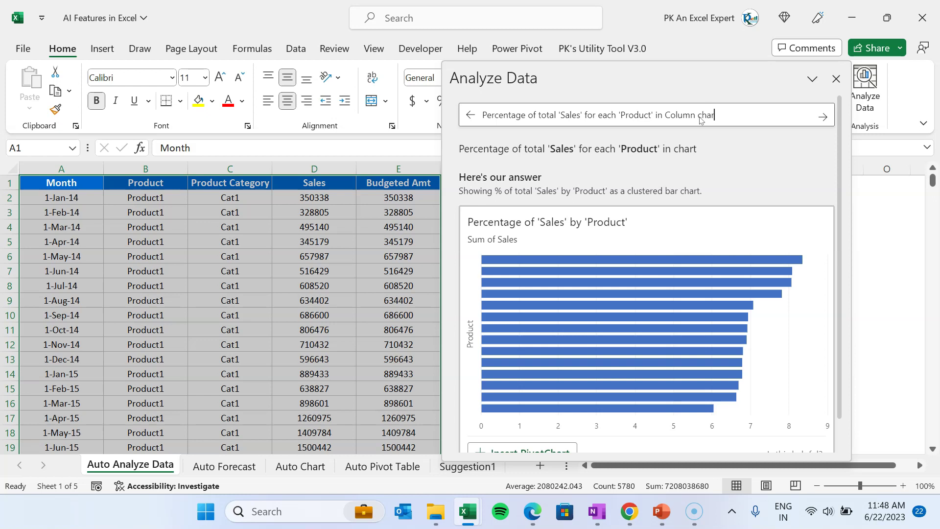
pyautogui.write('t')
pyautogui.press('Return')
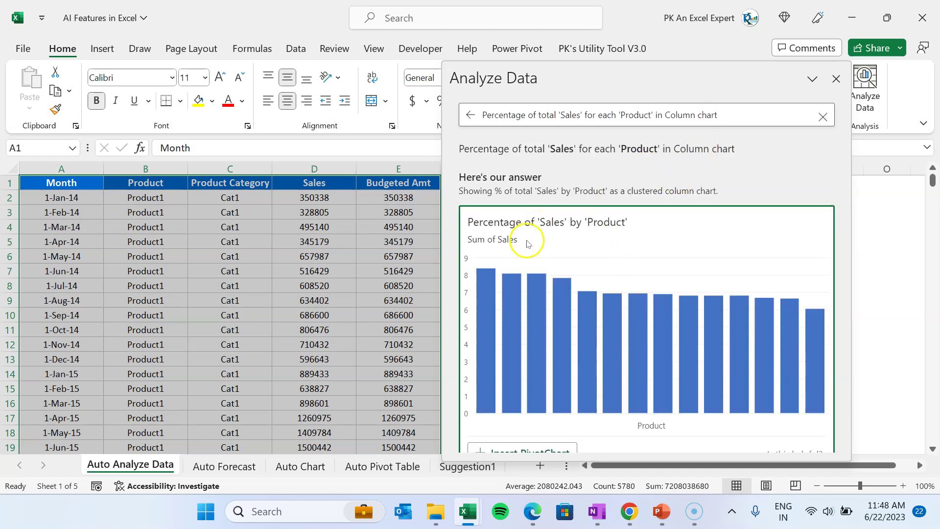
pyautogui.scroll(-1, 618, 237)
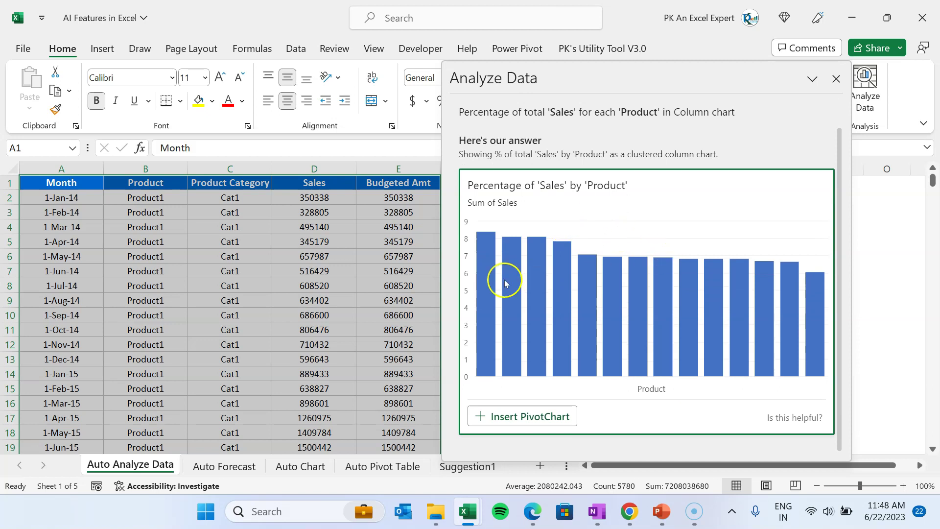
# Change the question to "Percentage of total 'Sales' for each 'Product' in Pie chart", submit it and insert the answer as a PivotChart
pyautogui.scroll(1, 651, 253)
pyautogui.click(733, 116)
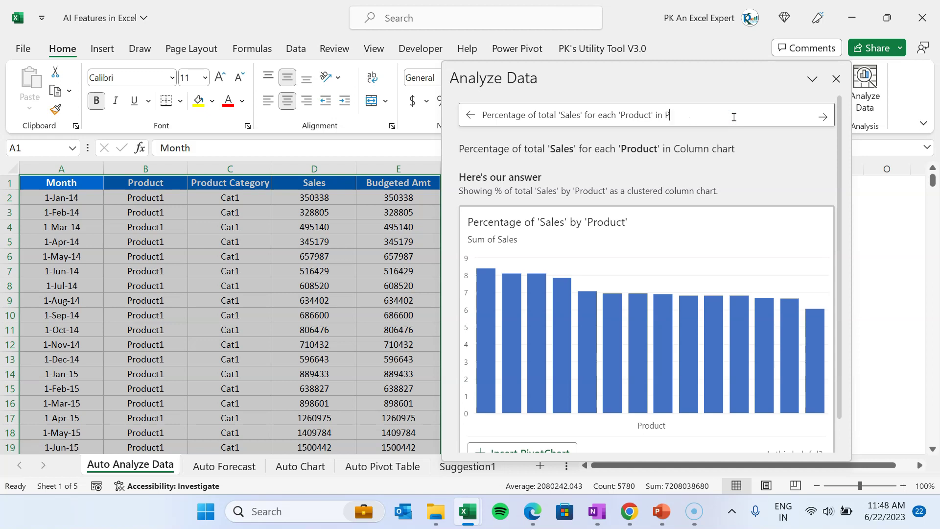
pyautogui.write('Pie chart')
pyautogui.press('Return')
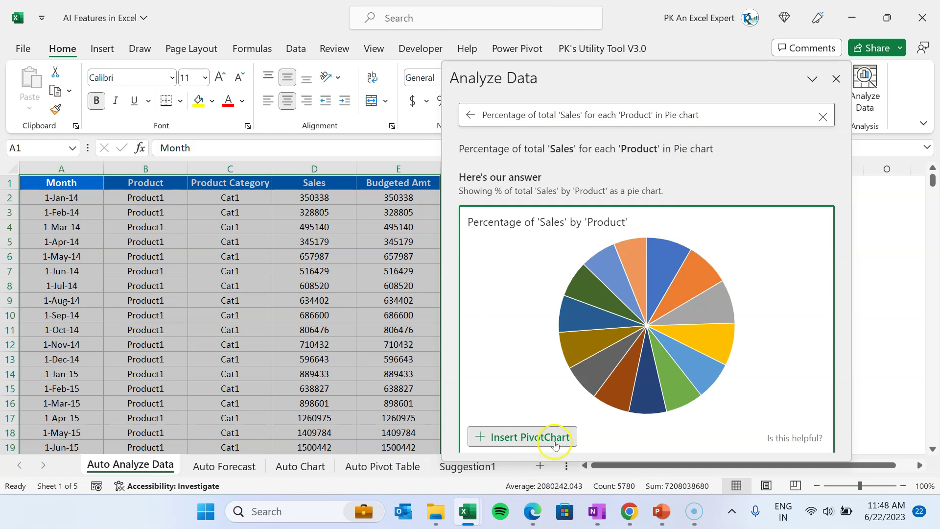
pyautogui.click(535, 437)
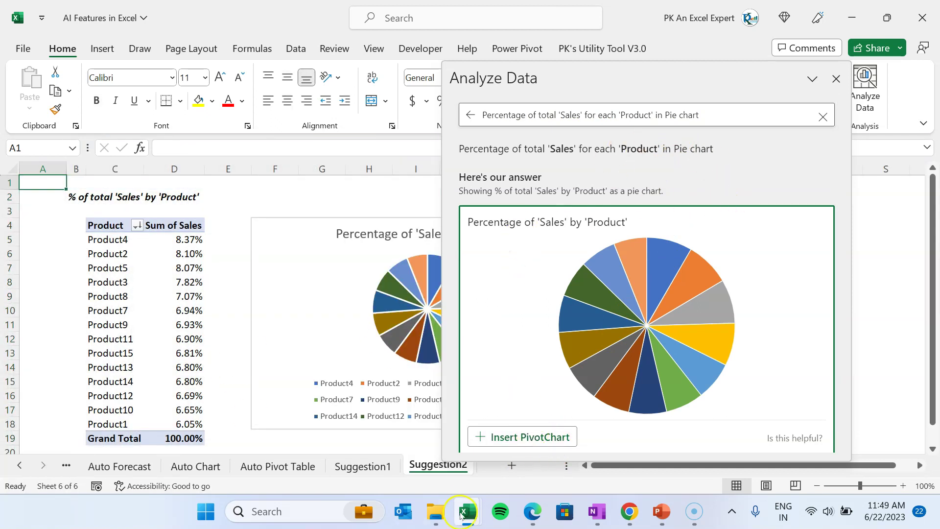
# Clear the question, ask "Top 5 Product by Sales" in Analyze Data and look through the answer
pyautogui.click(822, 117)
pyautogui.click(562, 111)
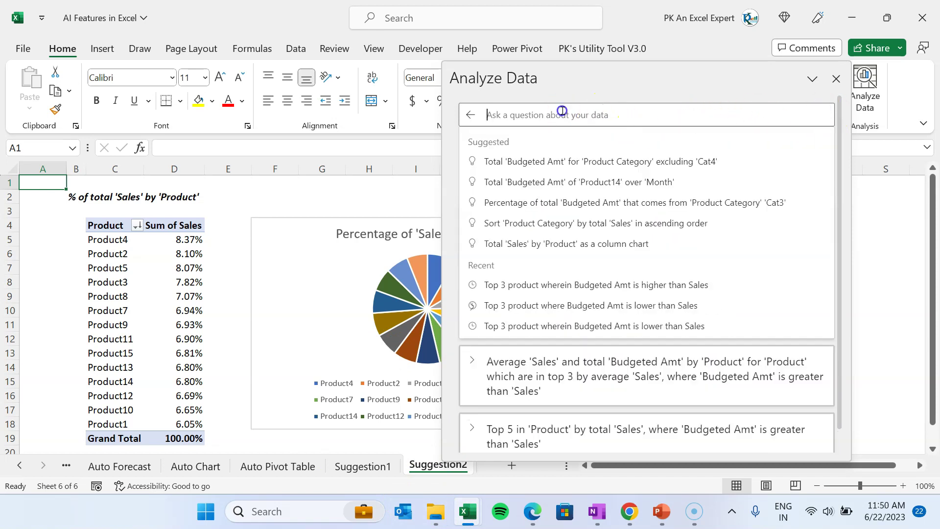
pyautogui.write('Top 5 ')
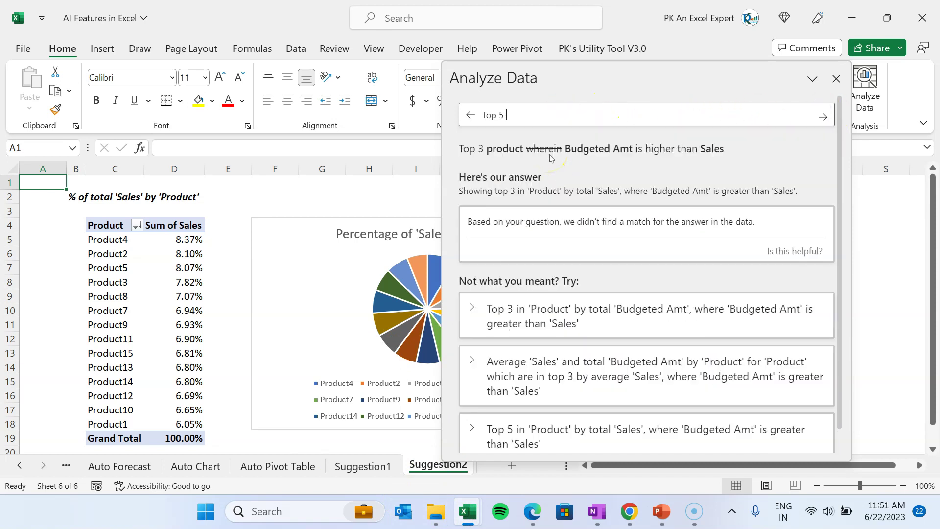
pyautogui.write('Product by Sales')
pyautogui.press('Return')
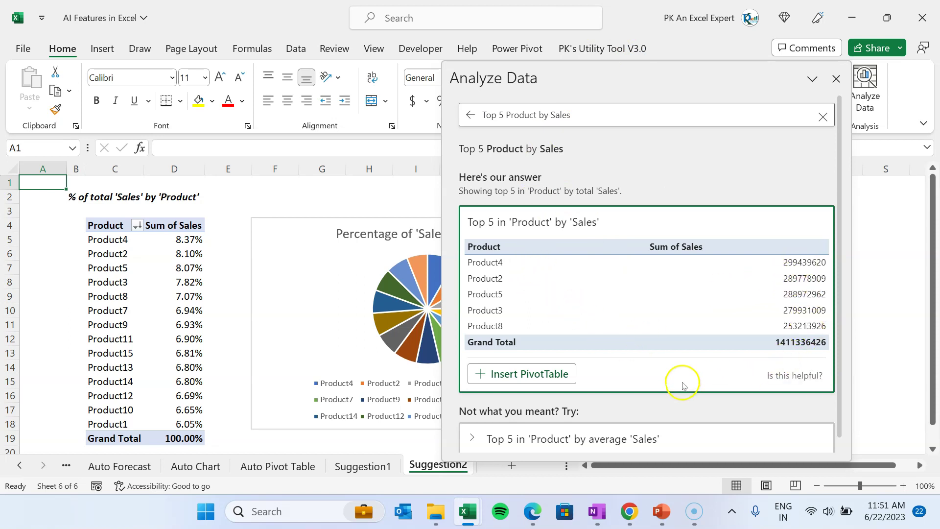
pyautogui.scroll(-2, 735, 386)
pyautogui.scroll(2, 644, 361)
# Extend the question to "Top 5 Product by Sales in Bar chart", submit it and review the answer
pyautogui.click(594, 114)
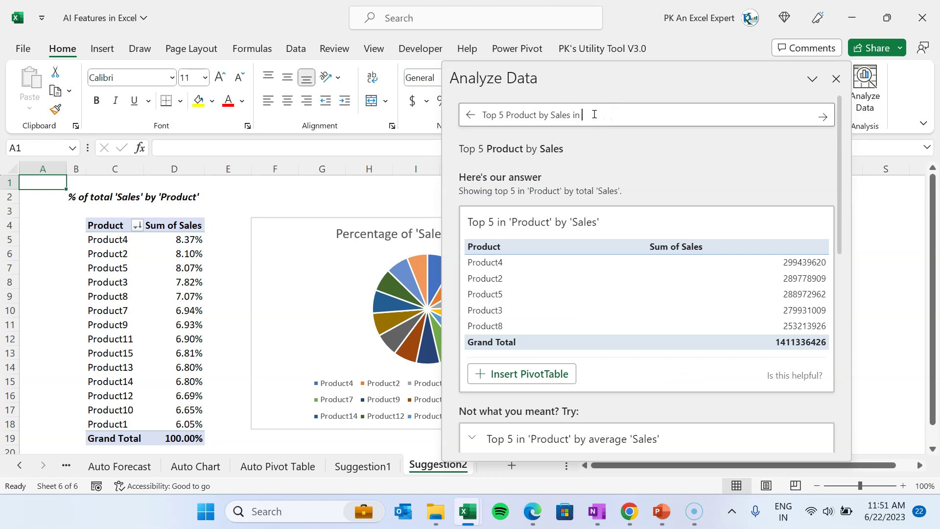
pyautogui.write('in Bar chart')
pyautogui.press('Return')
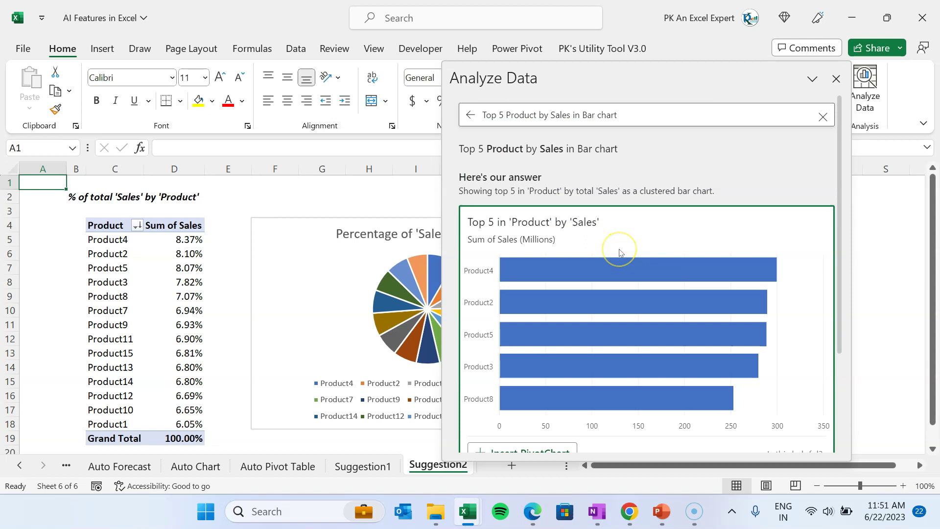
pyautogui.scroll(-2, 691, 328)
pyautogui.scroll(2, 692, 327)
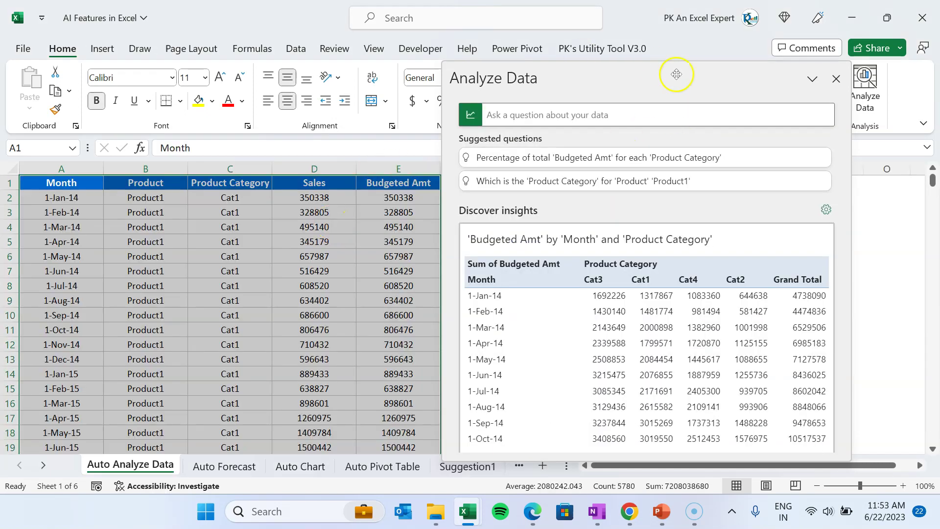
# Close Analyze Data and go to the first date in cell A2 of the Auto Forecast sheet
pyautogui.click(836, 78)
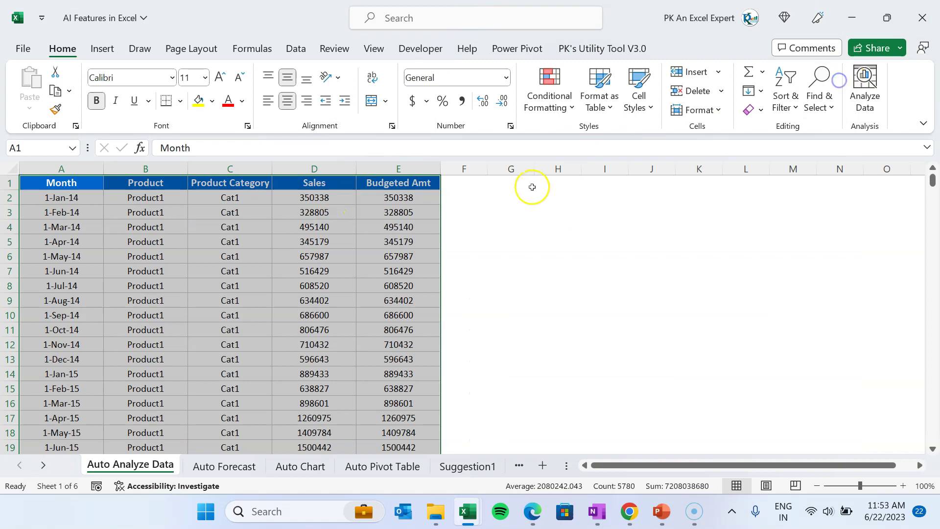
pyautogui.click(313, 255)
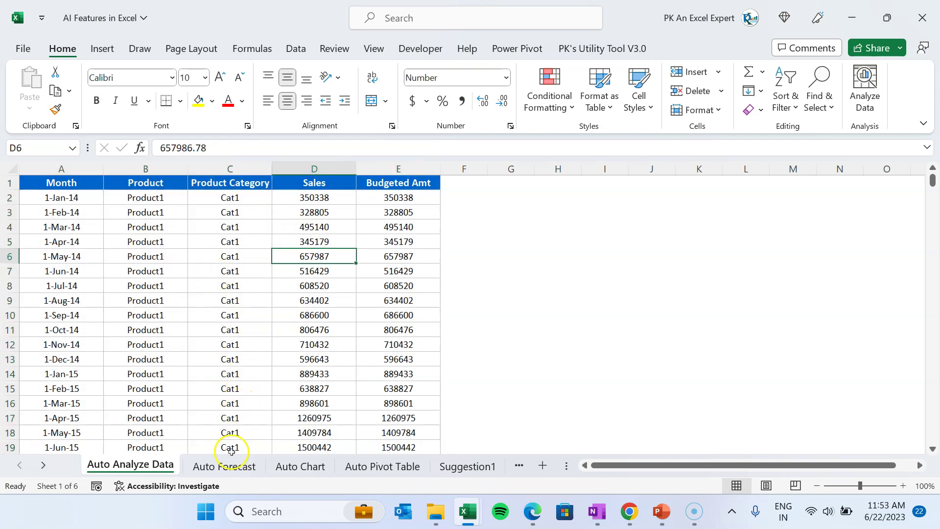
pyautogui.click(229, 468)
pyautogui.click(159, 228)
pyautogui.click(142, 195)
pyautogui.press('Left')
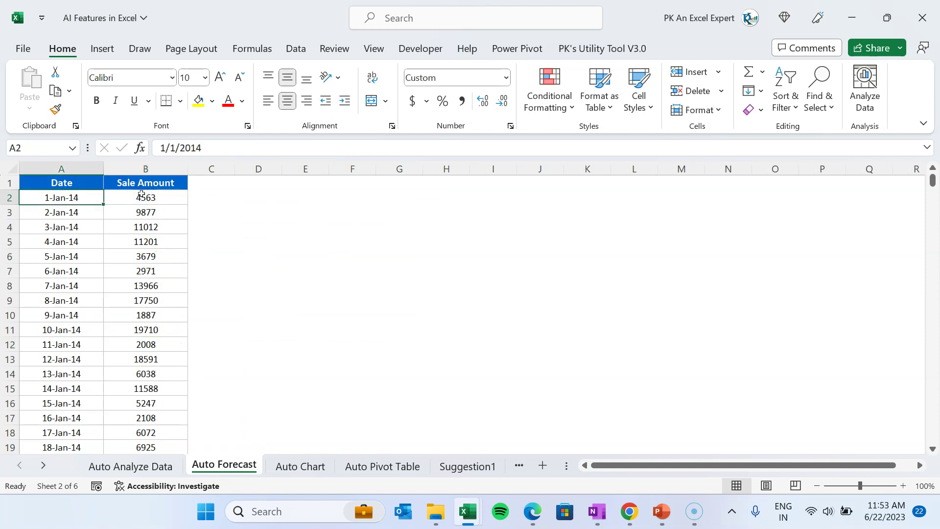
# Examine the extent of the Date column from its first to its last entry and return to the header in A1
pyautogui.press('Down')
pyautogui.hotkey('ctrl', 'Down')
pyautogui.hotkey('ctrl', 'Up')
pyautogui.hotkey('ctrl', 'Down')
pyautogui.press('Down')
pyautogui.press('Down')
pyautogui.press('Down')
pyautogui.press('Down')
pyautogui.press('Down')
pyautogui.press('Down')
pyautogui.press('Down')
pyautogui.press('Down')
pyautogui.hotkey('ctrl', 'Up')
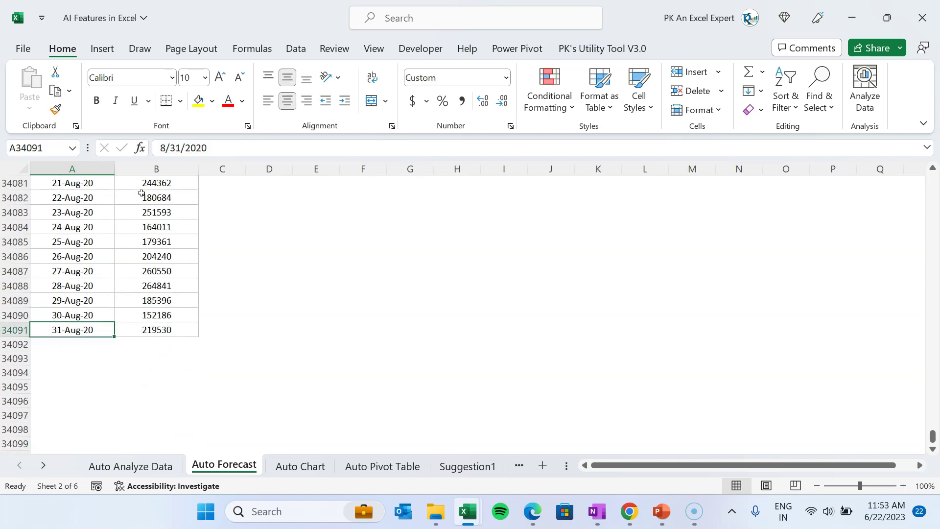
pyautogui.hotkey('ctrl', 'Up')
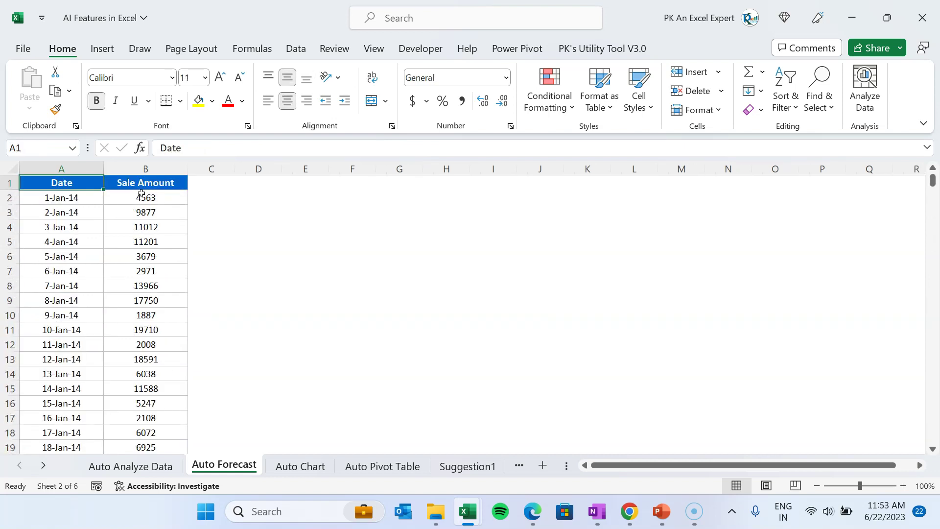
# Select the Date and Sale Amount data in A1:B34091 and start a Forecast Sheet from it
pyautogui.hotkey('ctrl', 'shift', 'Right')
pyautogui.hotkey('ctrl', 'shift', 'Down')
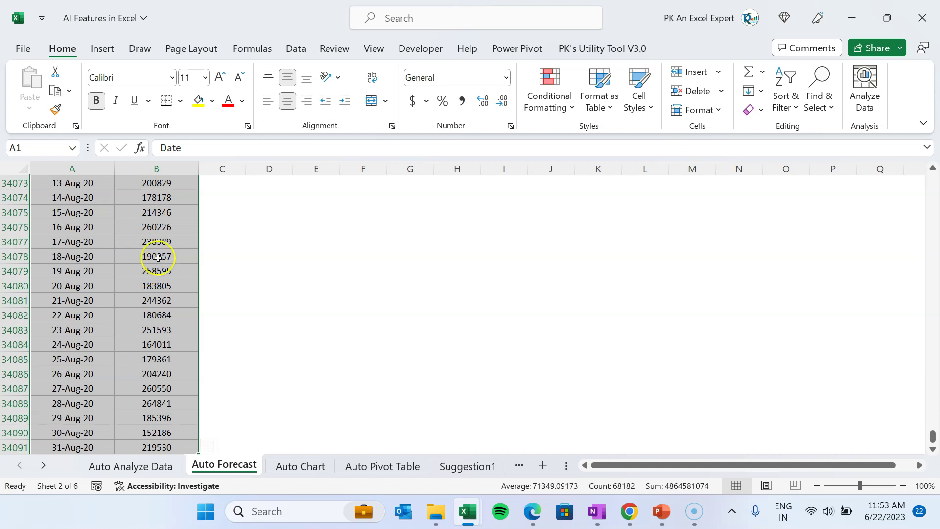
pyautogui.click(299, 49)
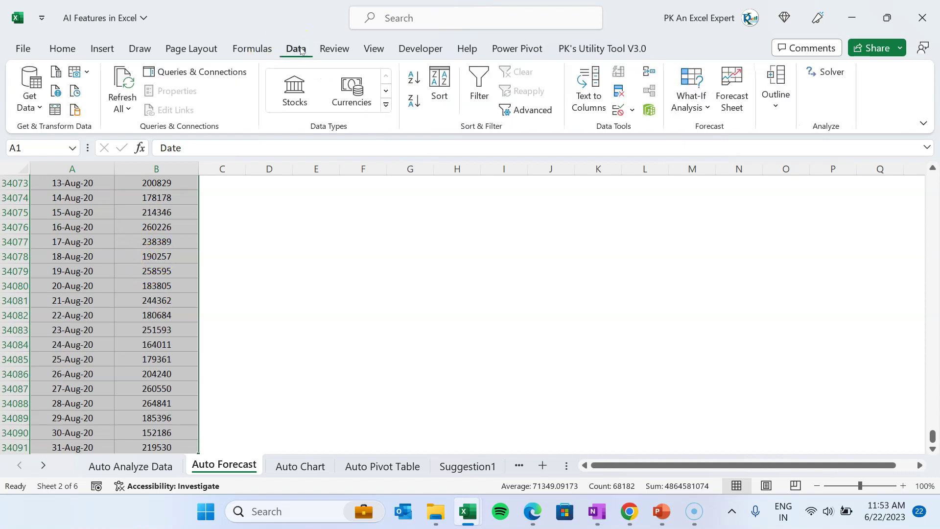
pyautogui.click(730, 86)
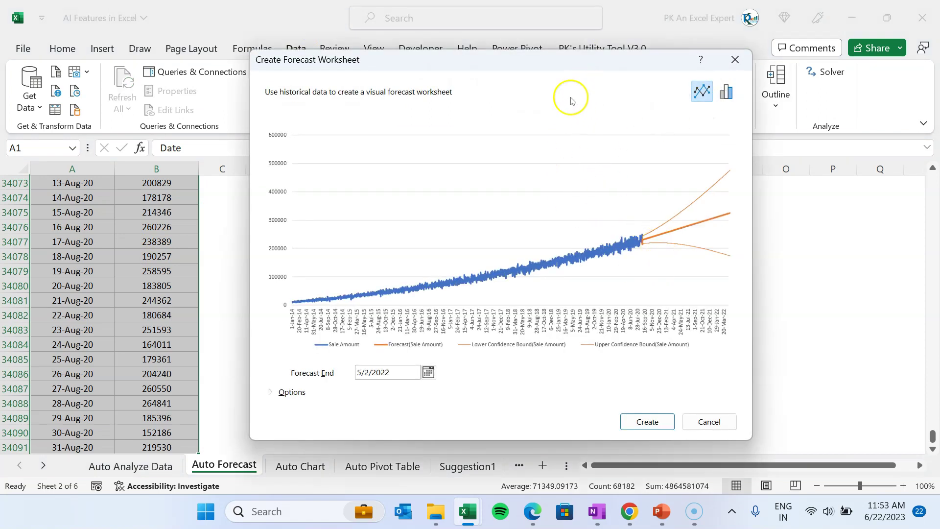
# Preview the forecast as a column chart, return it to a line chart and expand the forecast options into full view
pyautogui.click(729, 94)
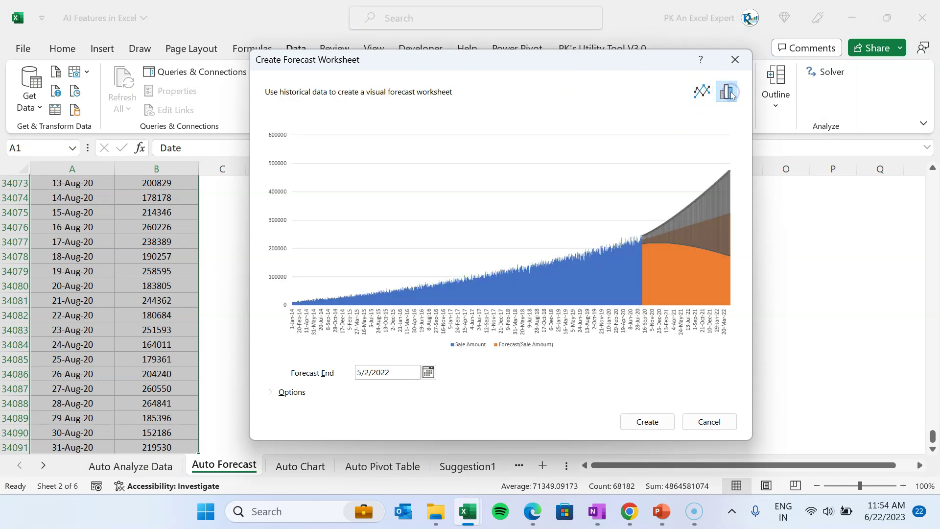
pyautogui.click(702, 91)
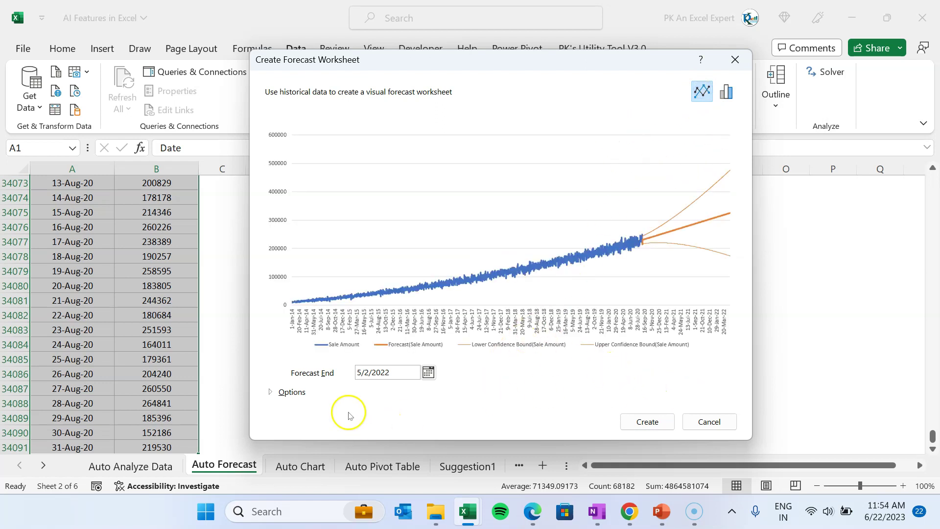
pyautogui.click(271, 392)
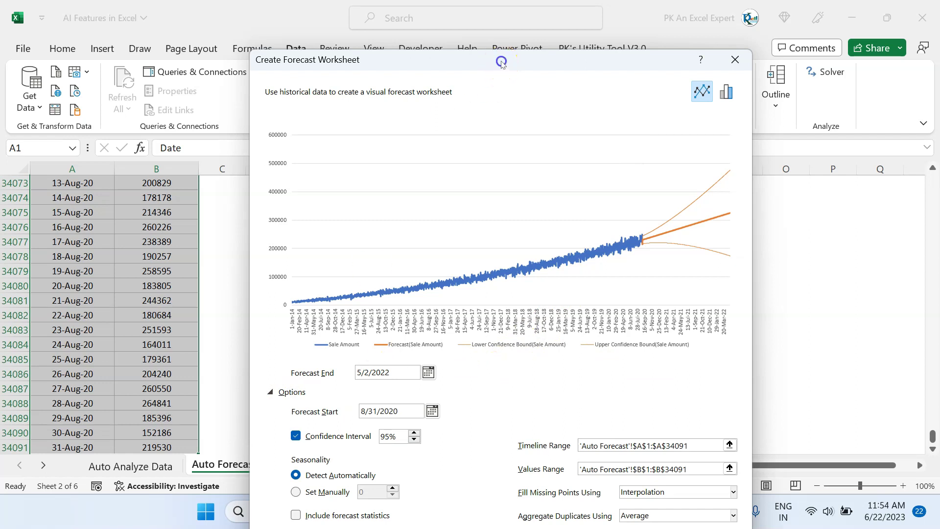
pyautogui.moveTo(502, 63); pyautogui.dragTo(507, 25)
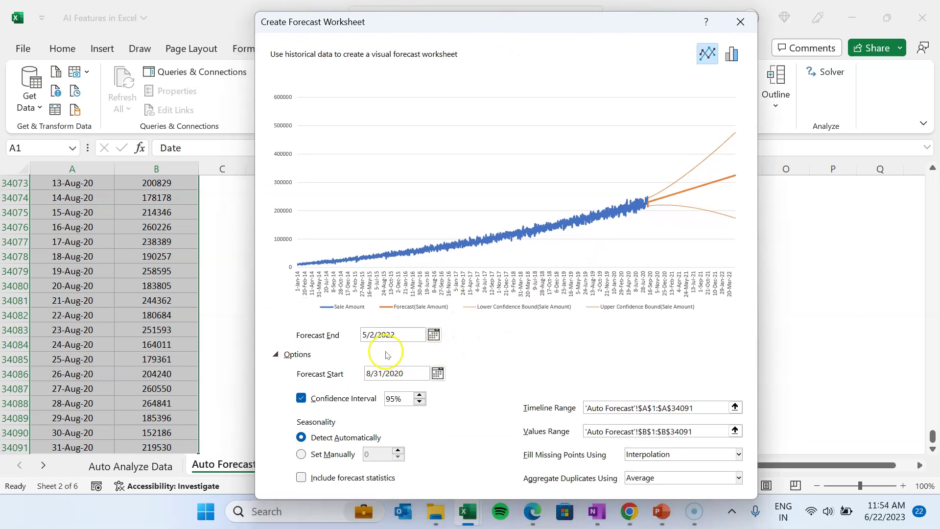
# Set the Forecast End to 12/31/2021 and the Forecast Start to 8/1/2020
pyautogui.click(433, 335)
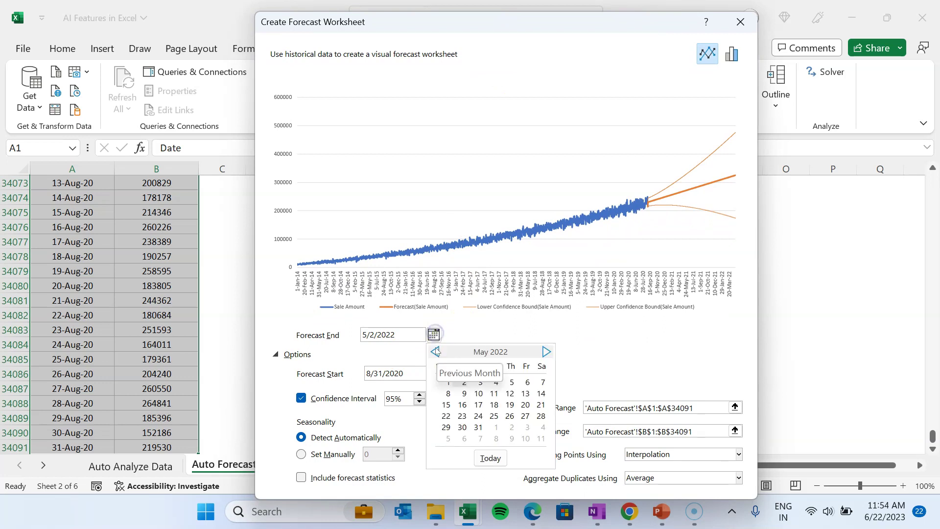
pyautogui.click(607, 344)
pyautogui.click(435, 335)
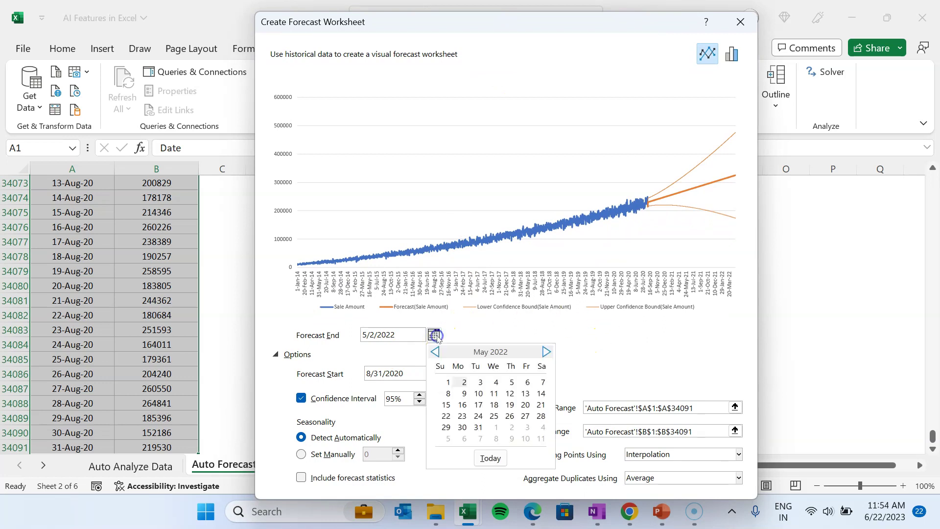
pyautogui.click(435, 352)
pyautogui.click(435, 351)
pyautogui.click(435, 352)
pyautogui.doubleClick(436, 351)
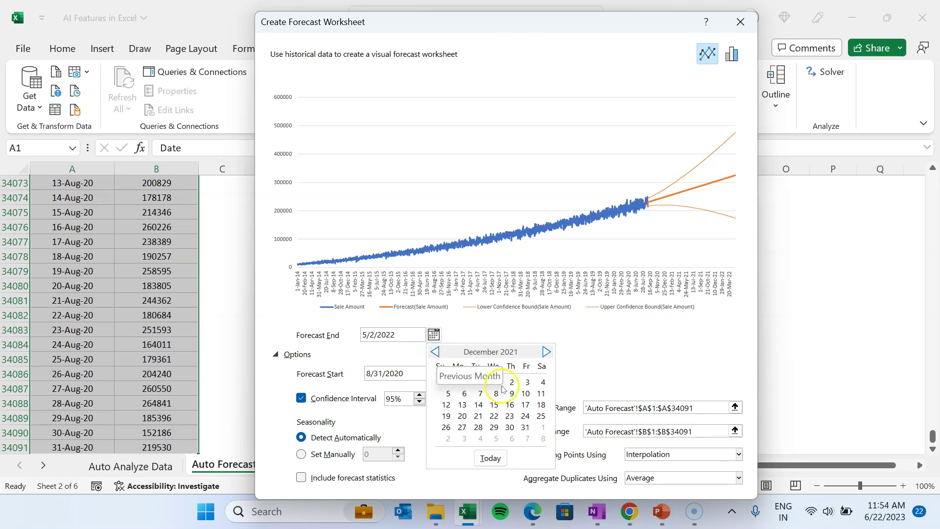
pyautogui.click(526, 427)
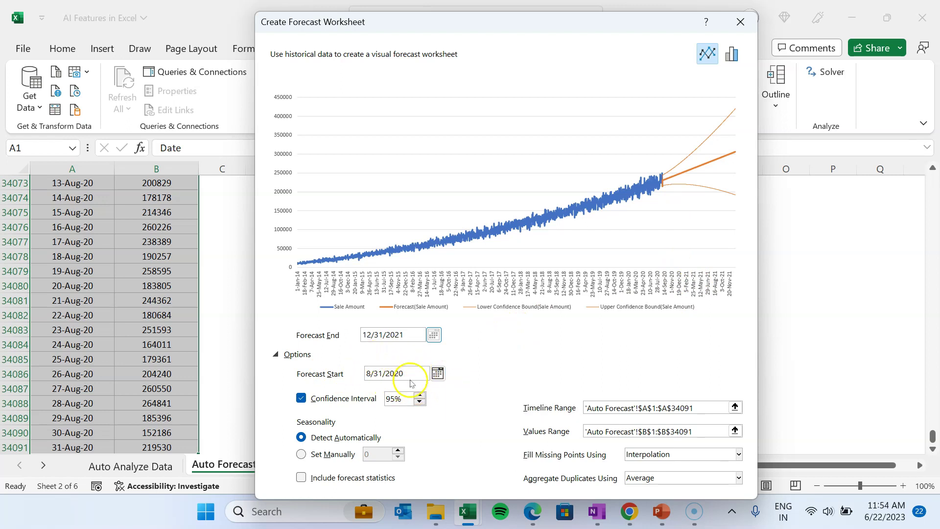
pyautogui.click(437, 373)
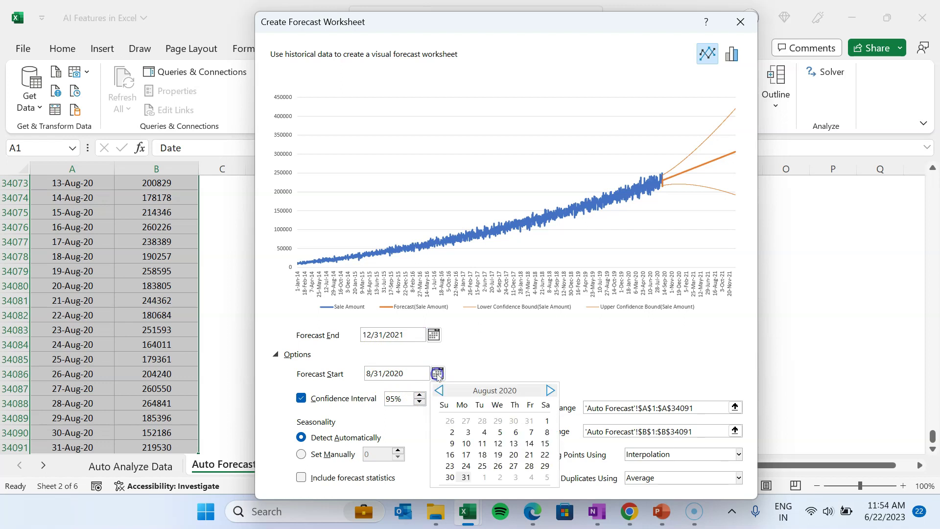
pyautogui.click(548, 421)
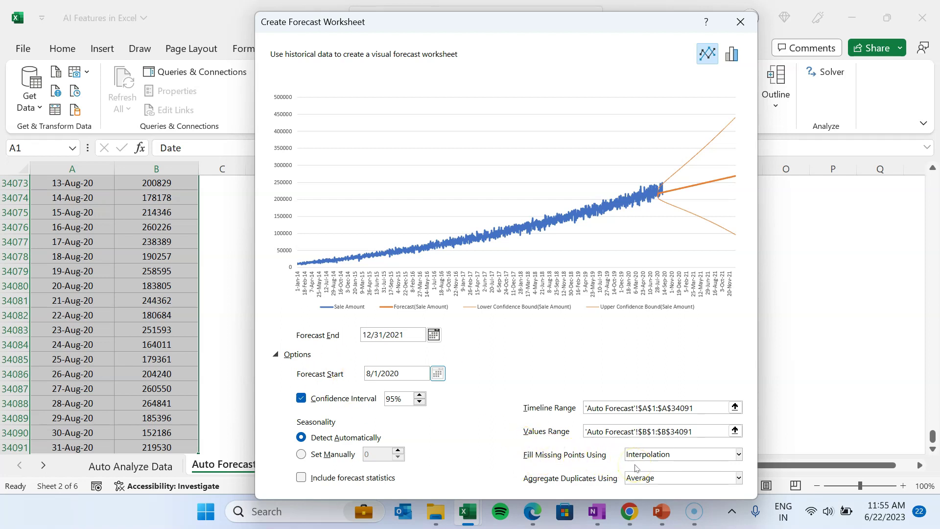
# Examine the available choices for filling missing points and aggregating duplicates, keeping Interpolation and Average
pyautogui.click(653, 454)
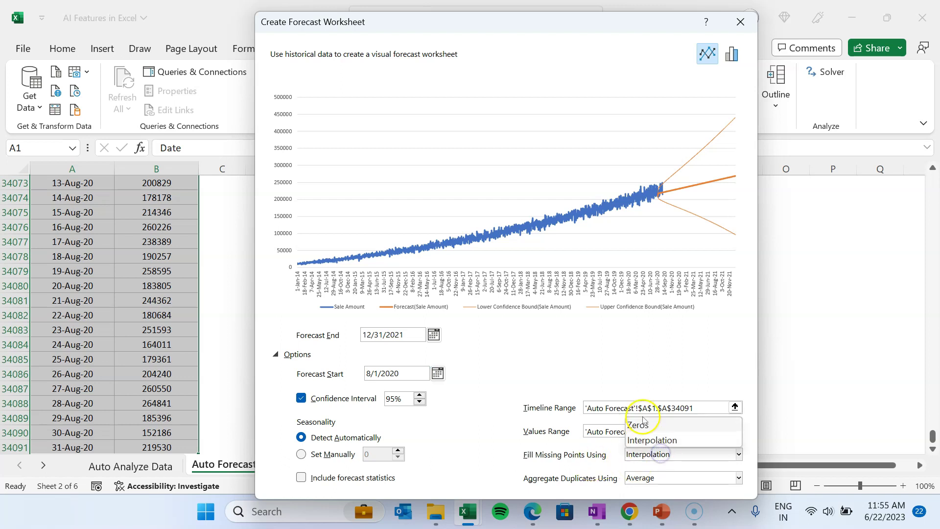
pyautogui.click(629, 458)
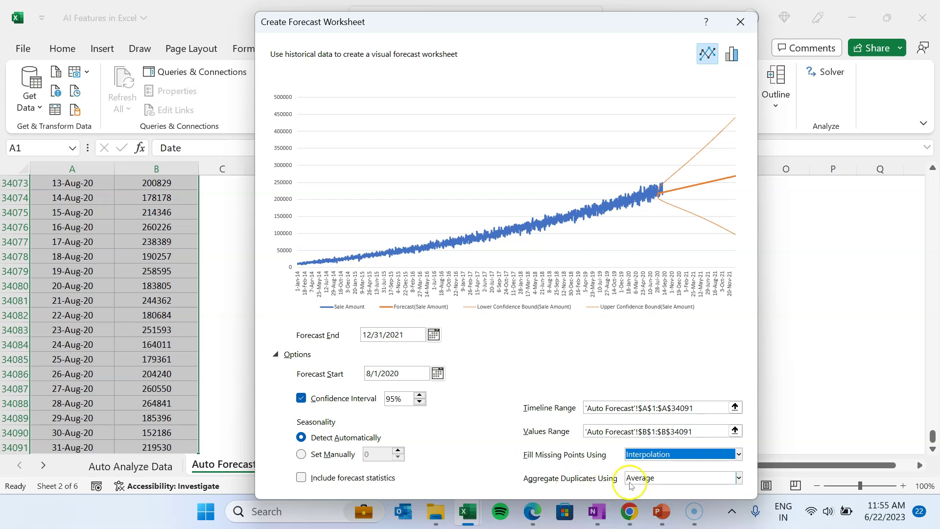
pyautogui.click(659, 483)
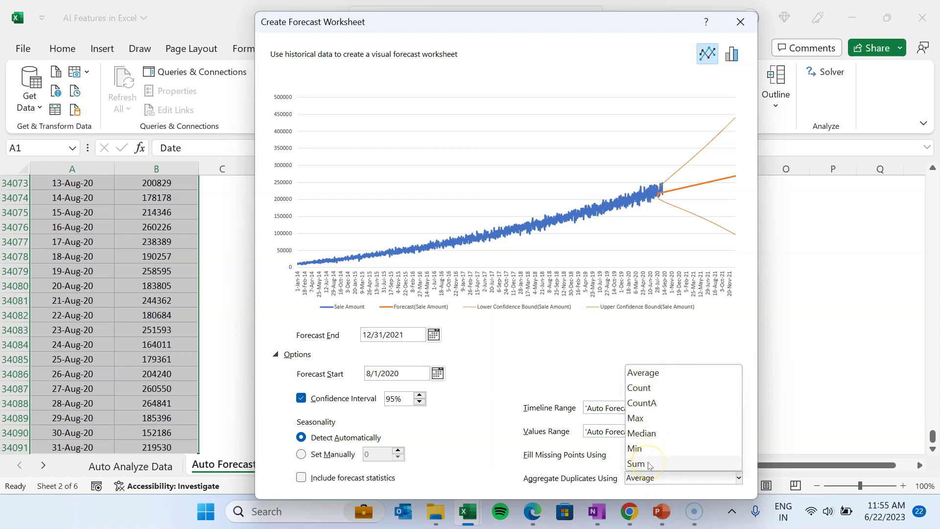
pyautogui.click(479, 442)
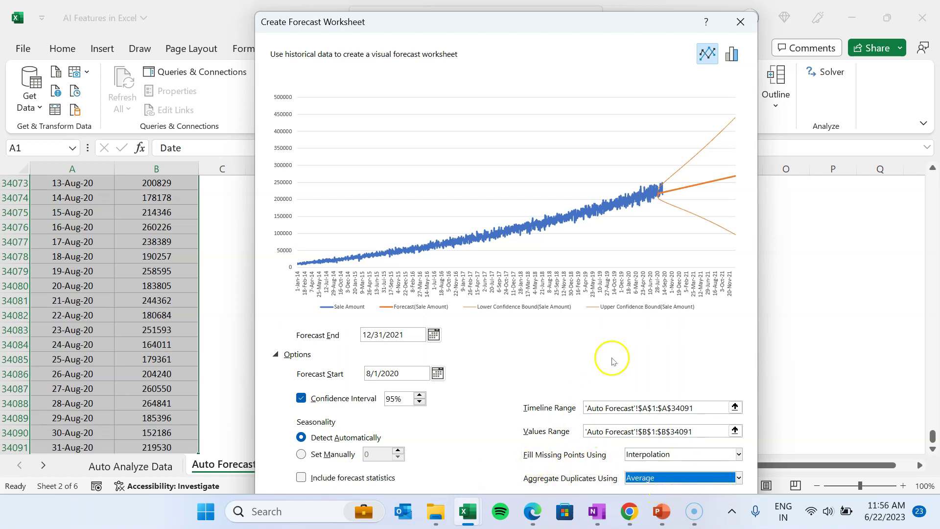
# Collapse the forecast options and create the forecast worksheet
pyautogui.click(297, 354)
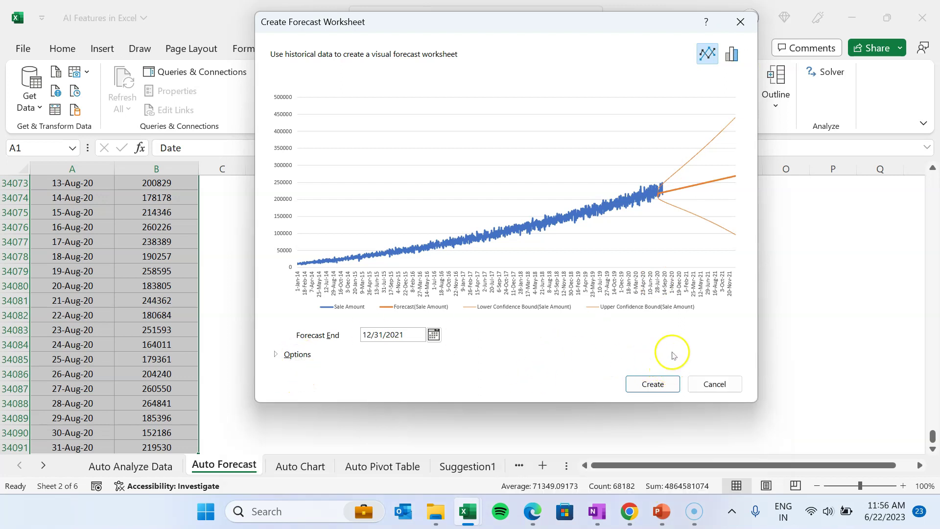
pyautogui.click(658, 386)
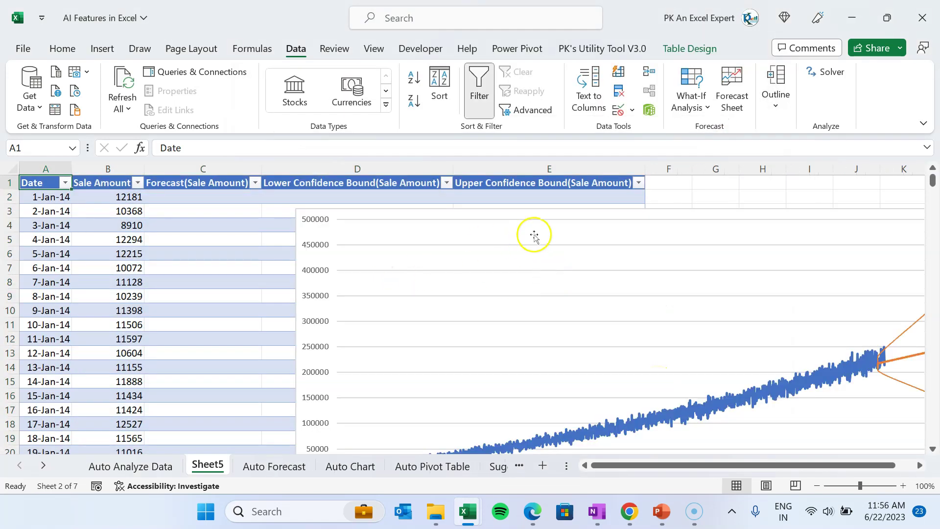
# Look over the new forecast worksheet and move its chart clear of the table's forecast and confidence bound columns
pyautogui.click(115, 323)
pyautogui.scroll(-4, 494, 301)
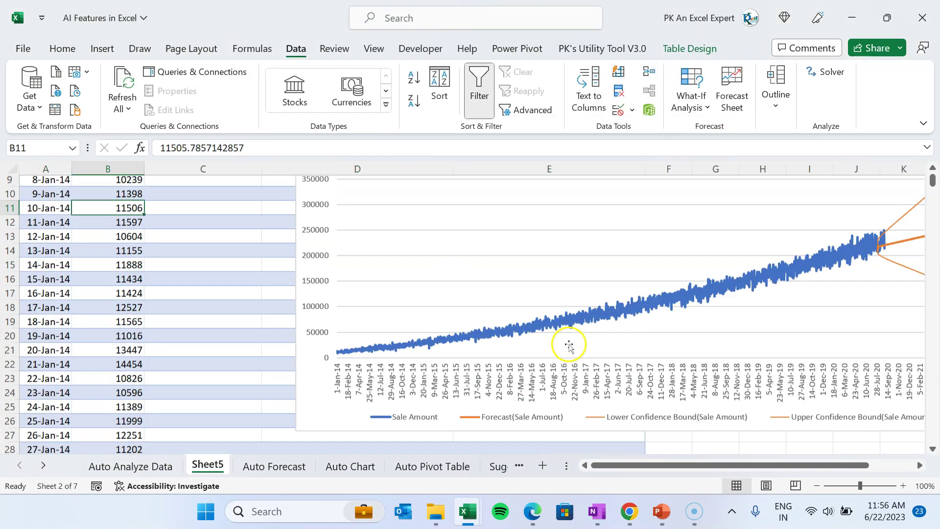
pyautogui.click(676, 392)
pyautogui.scroll(5, 675, 368)
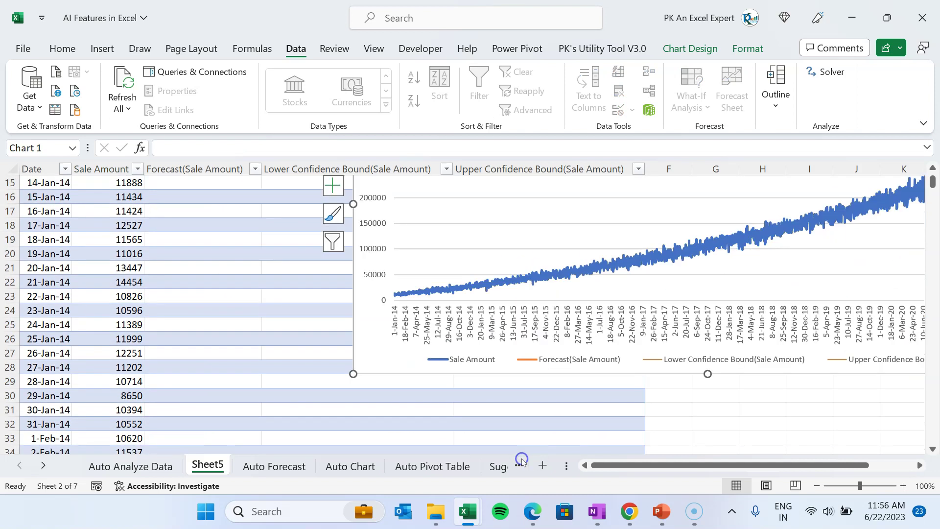
pyautogui.click(692, 198)
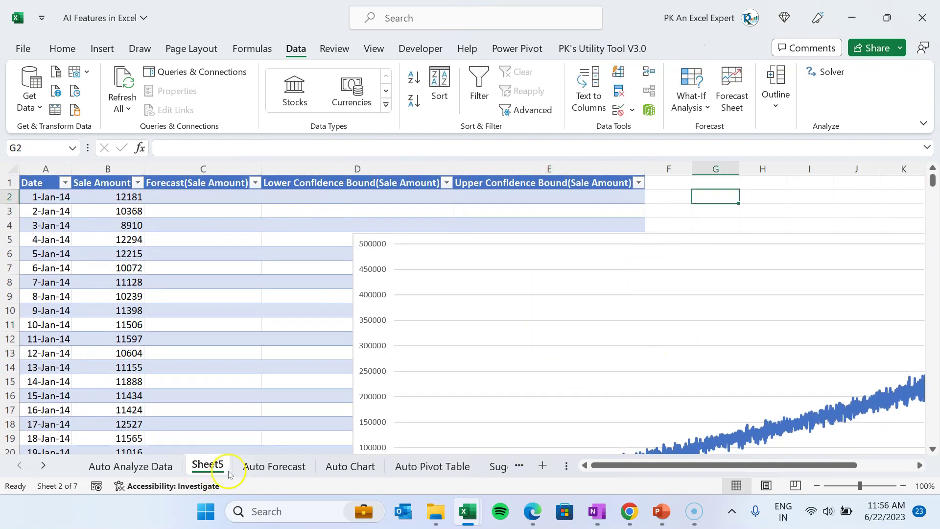
pyautogui.click(228, 347)
pyautogui.moveTo(431, 239); pyautogui.dragTo(667, 222)
# Go to the first forecast row of the table, 1-Aug-20, and check its sale amount and forecast cells
pyautogui.click(368, 299)
pyautogui.hotkey('ctrl', 'Down')
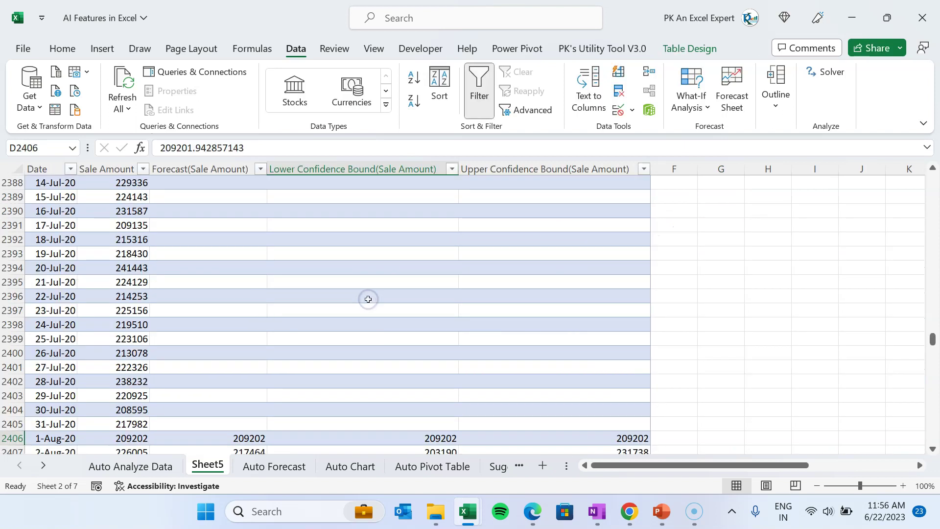
pyautogui.hotkey('ctrl', 'Left')
pyautogui.press('Right')
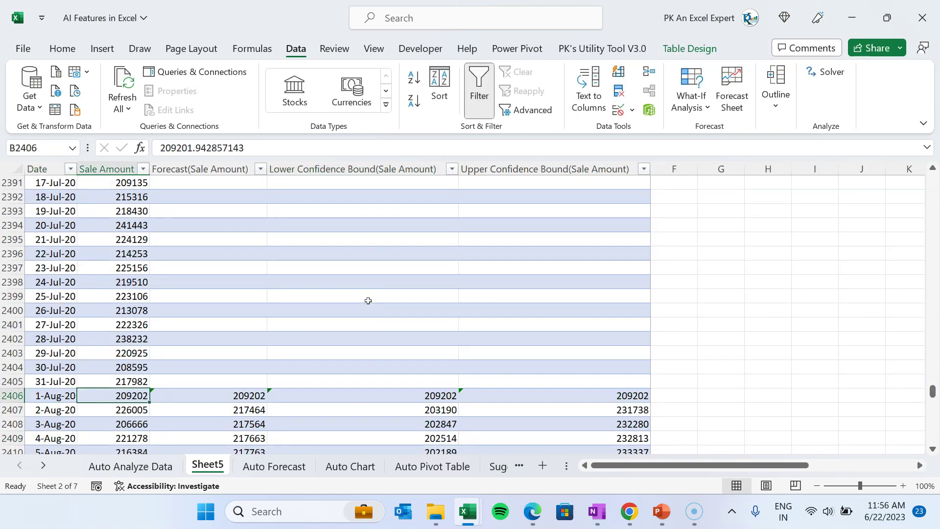
pyautogui.press('Right')
pyautogui.press('Down')
pyautogui.press('Left')
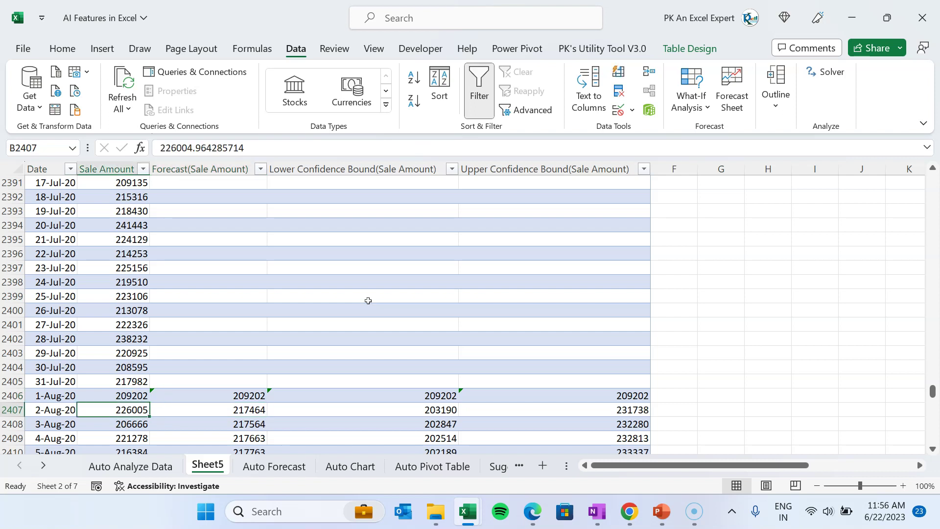
# Compare the actual sale amounts with the forecast and confidence bound values row by row through August 2020
pyautogui.press('Up')
pyautogui.press('Down')
pyautogui.press('Down')
pyautogui.press('Down')
pyautogui.press('Down')
pyautogui.press('Down')
pyautogui.press('Down')
pyautogui.press('Down')
pyautogui.press('Down')
pyautogui.press('Down')
pyautogui.press('Down')
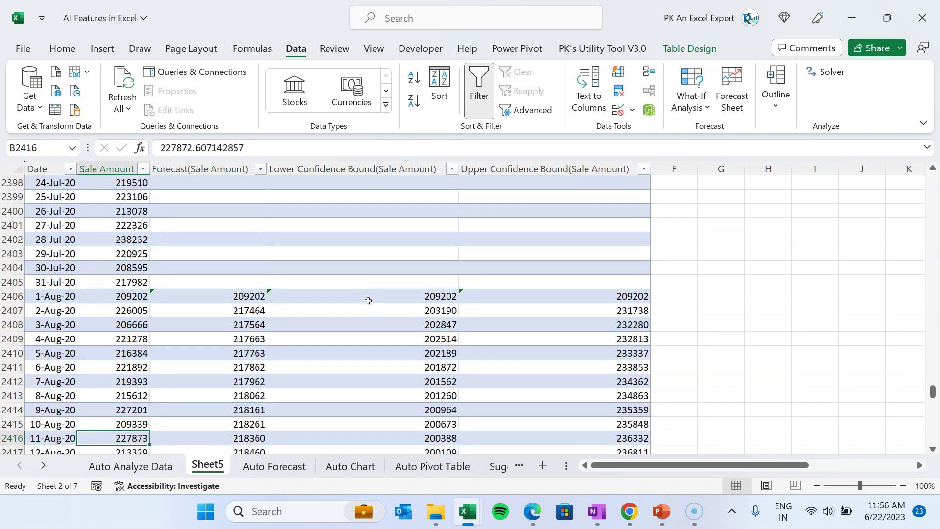
pyautogui.press('Right')
pyautogui.press('Left')
pyautogui.press('Right')
pyautogui.press('Left')
pyautogui.press('Down')
pyautogui.press('Down')
pyautogui.press('Down')
pyautogui.press('Down')
pyautogui.press('Down')
pyautogui.press('Down')
pyautogui.press('Down')
pyautogui.press('Down')
pyautogui.press('Down')
pyautogui.press('Down')
pyautogui.press('Down')
pyautogui.press('Down')
pyautogui.press('Down')
pyautogui.press('Down')
pyautogui.press('Down')
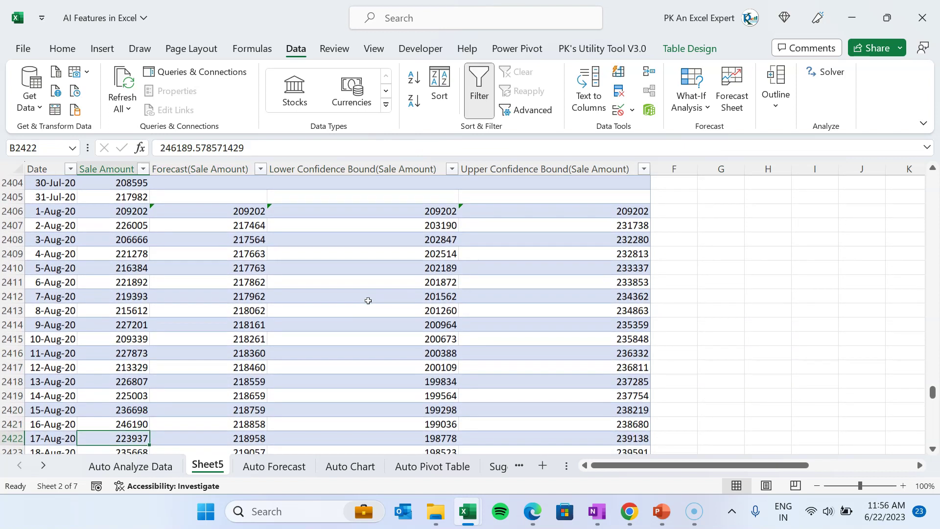
pyautogui.press('Down')
pyautogui.press('Down')
pyautogui.press('Down')
pyautogui.press('Down')
pyautogui.press('Down')
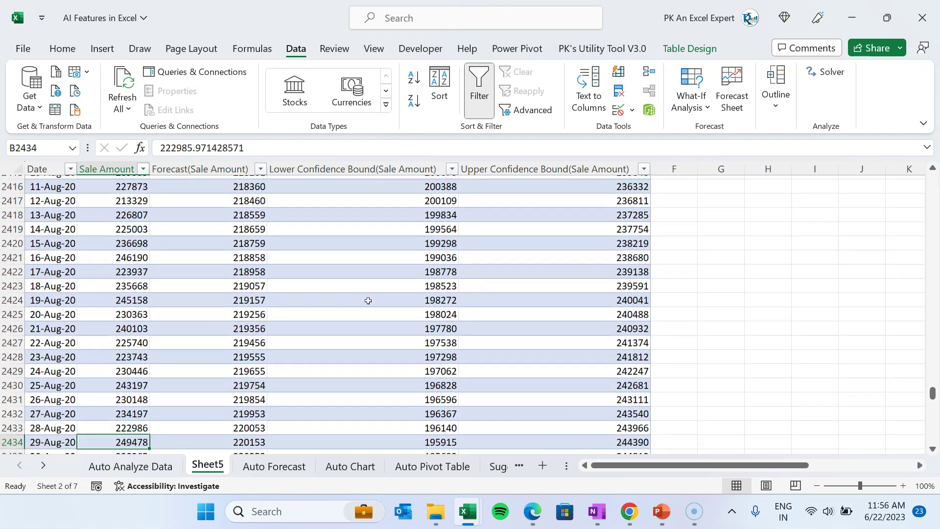
# Examine the formulas behind the forecast, lower confidence bound and upper confidence bound for 30-Aug-20
pyautogui.press('Right')
pyautogui.press('Down')
pyautogui.press('Down')
pyautogui.press('Down')
pyautogui.press('Down')
pyautogui.press('Up')
pyautogui.press('Up')
pyautogui.press('Up')
pyautogui.press('Up')
pyautogui.press('Up')
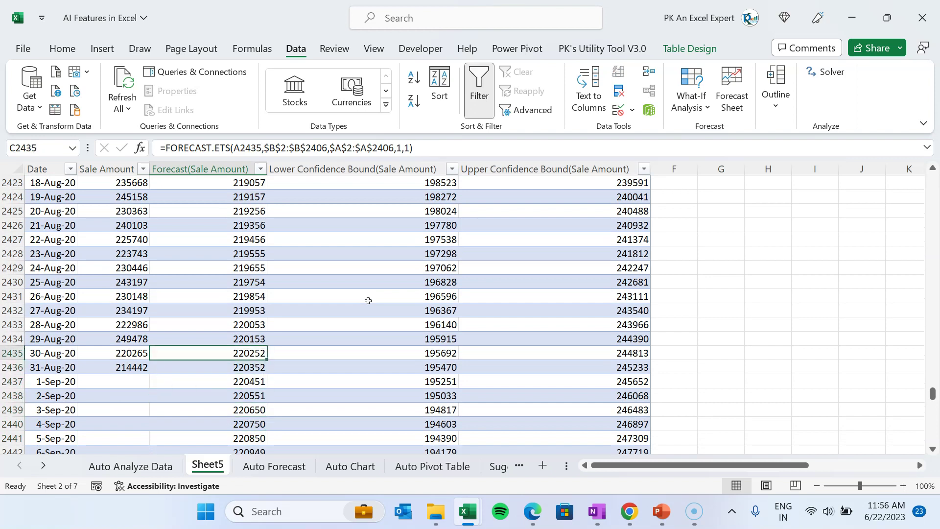
pyautogui.press('Right')
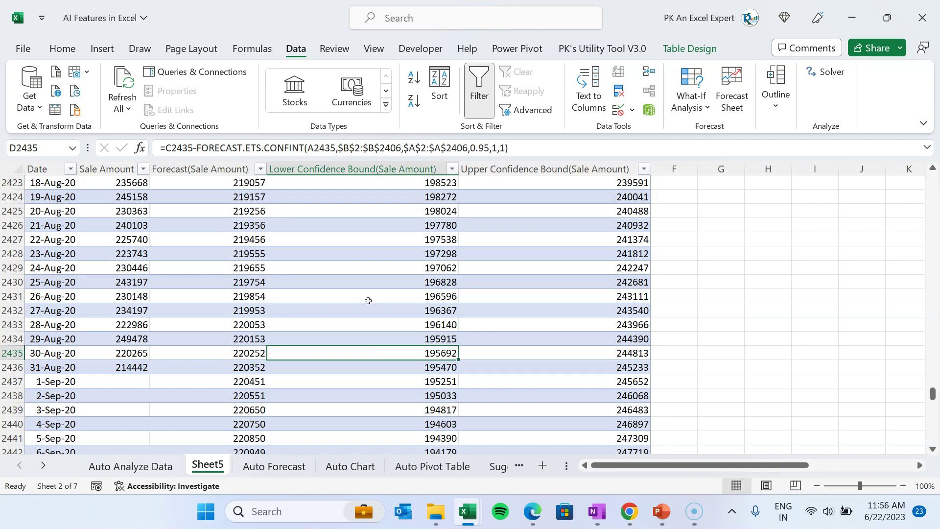
pyautogui.press('Right')
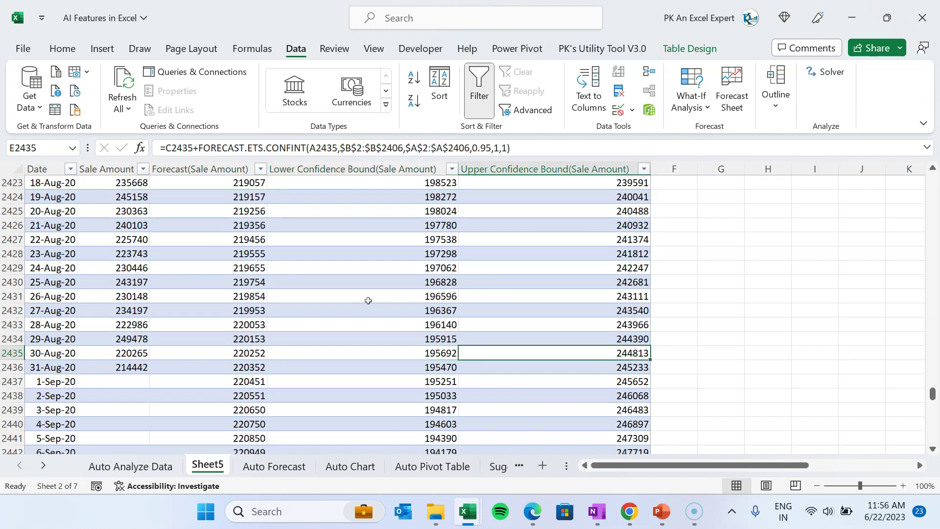
pyautogui.press('Left')
pyautogui.press('Left')
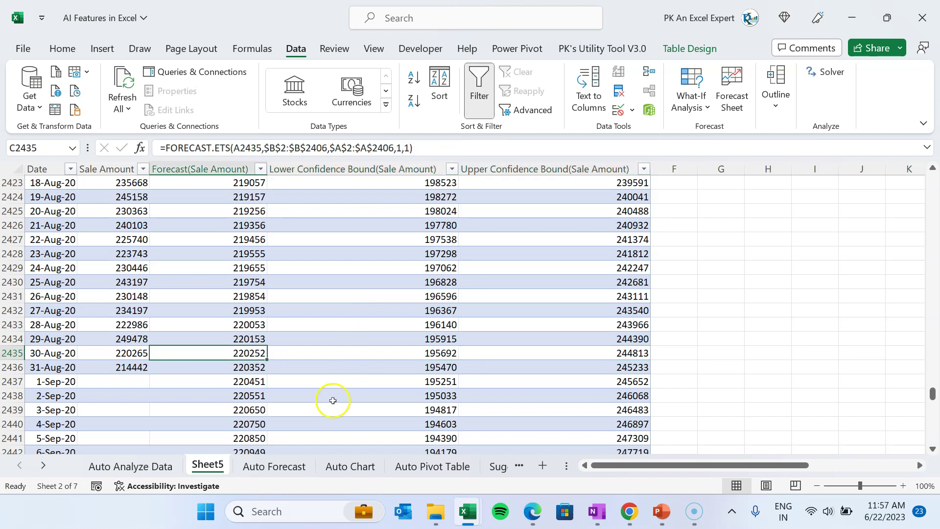
# On the Auto Chart sheet, select the whole product sales table and bring up the recommended charts for it
pyautogui.click(350, 466)
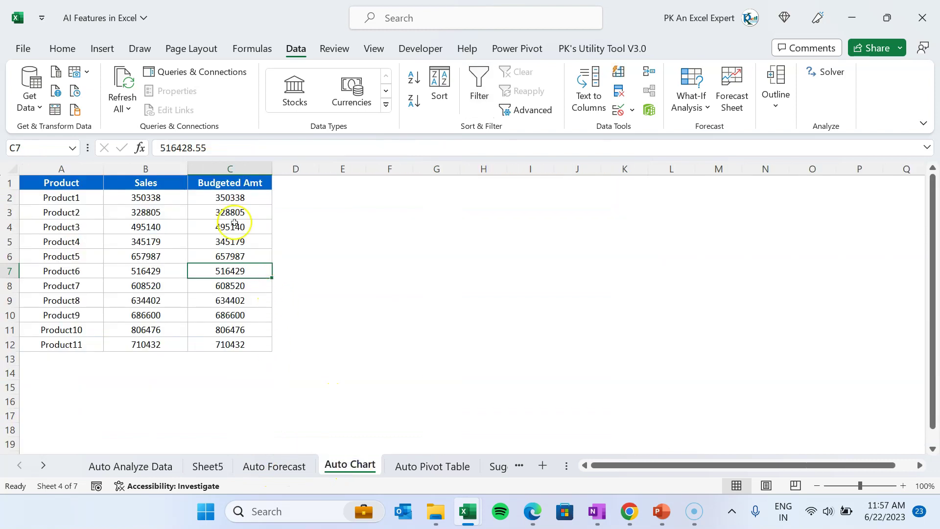
pyautogui.click(78, 182)
pyautogui.hotkey('ctrl', 'a')
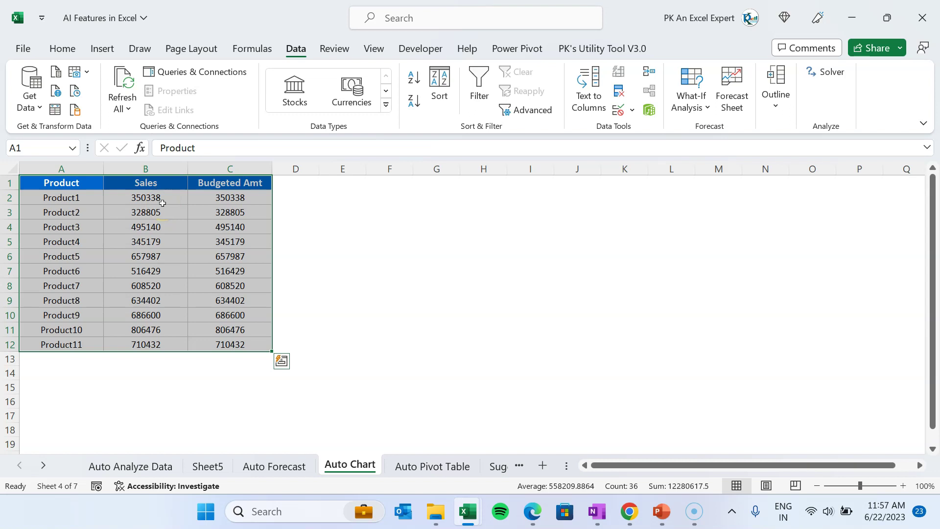
pyautogui.click(107, 50)
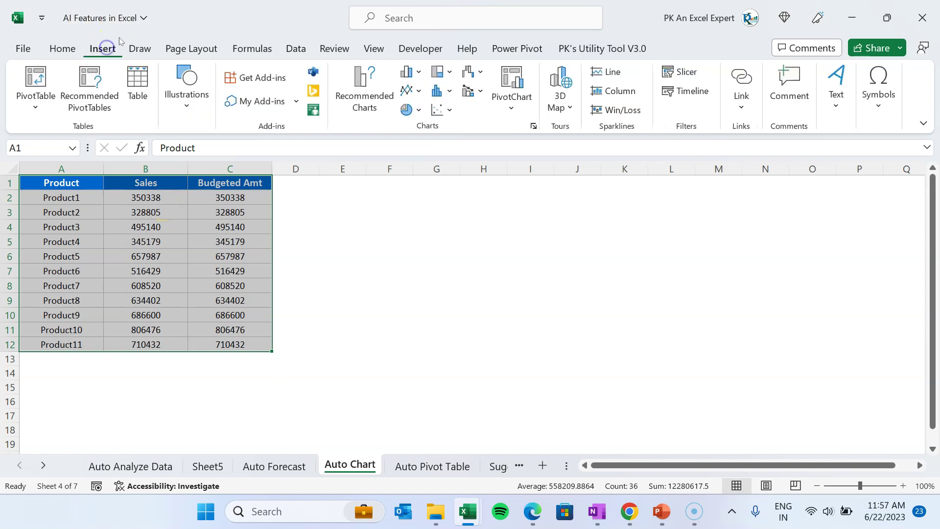
pyautogui.click(364, 96)
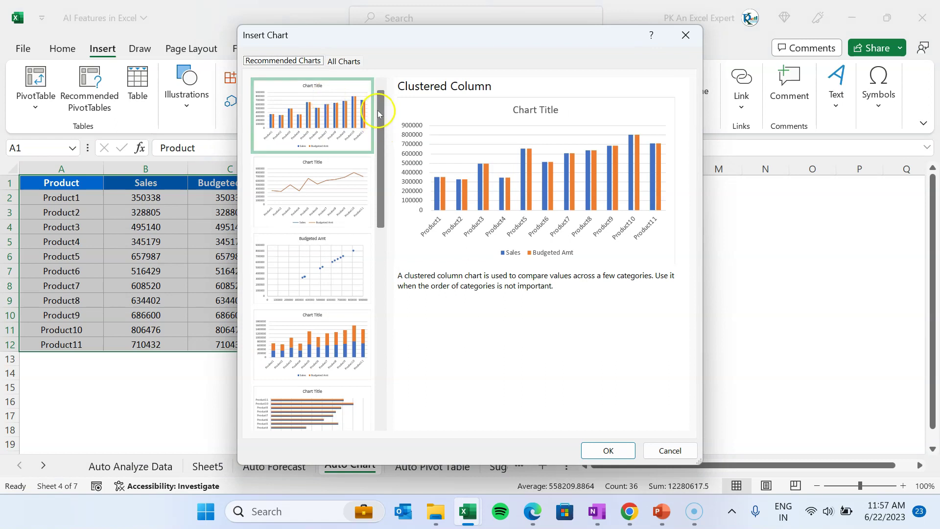
# Insert the recommended Clustered Bar chart and place it beside the product table, starting at row 1
pyautogui.moveTo(380, 123); pyautogui.dragTo(374, 178)
pyautogui.click(342, 259)
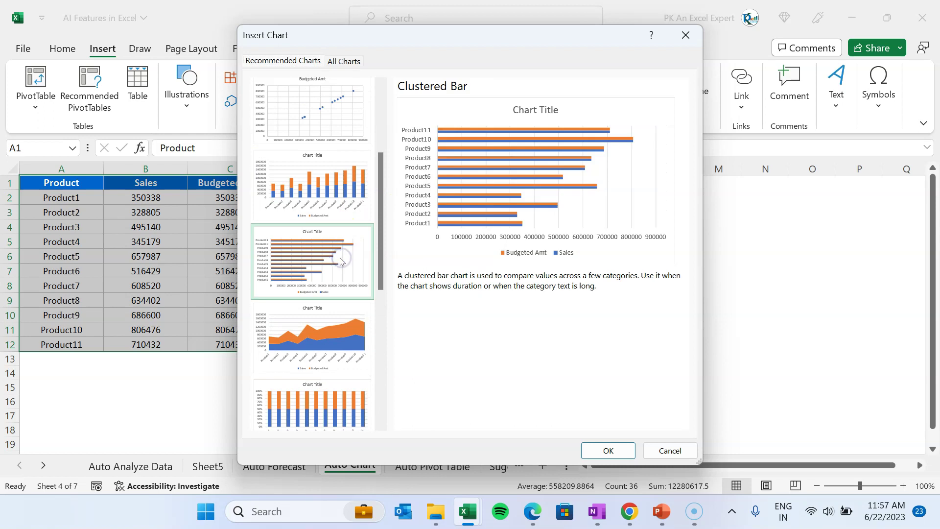
pyautogui.click(620, 450)
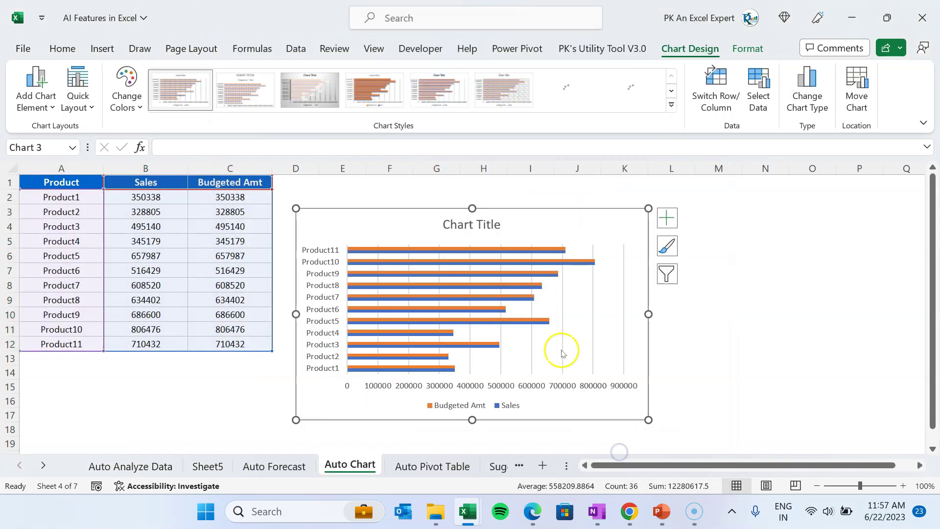
pyautogui.moveTo(550, 212)
pyautogui.mouseDown()
pyautogui.moveTo(584, 193)
pyautogui.moveTo(567, 188)
pyautogui.mouseUp()
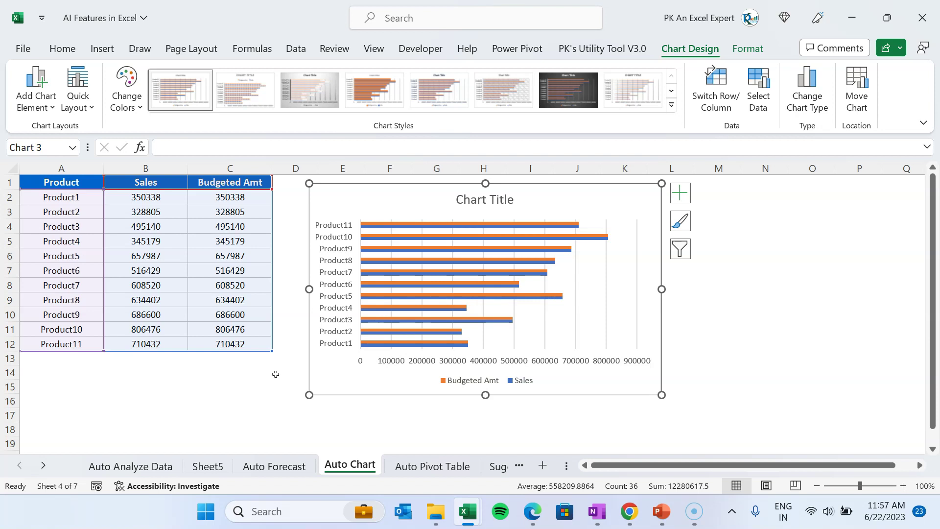
pyautogui.click(276, 374)
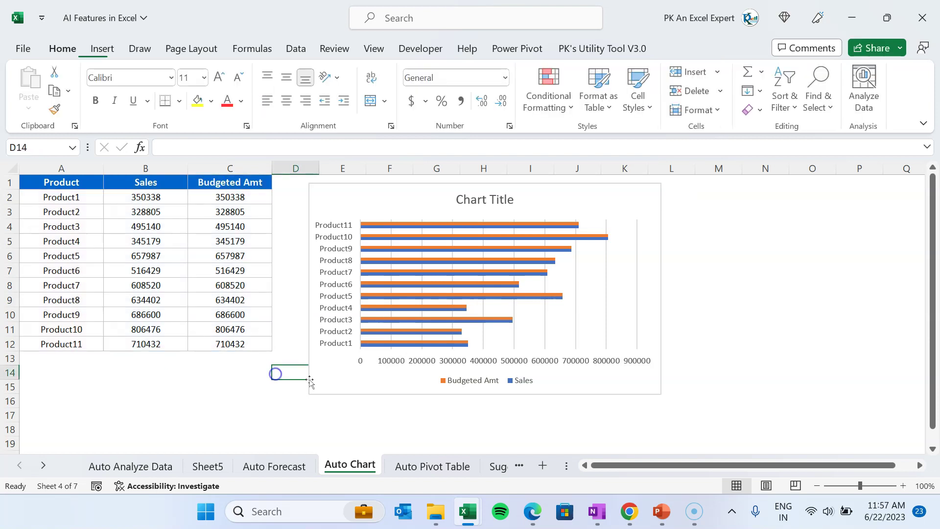
# On the Auto Pivot Table sheet, select the entire monthly sales data range and bring up Recommended PivotTables for it
pyautogui.click(419, 465)
pyautogui.click(286, 201)
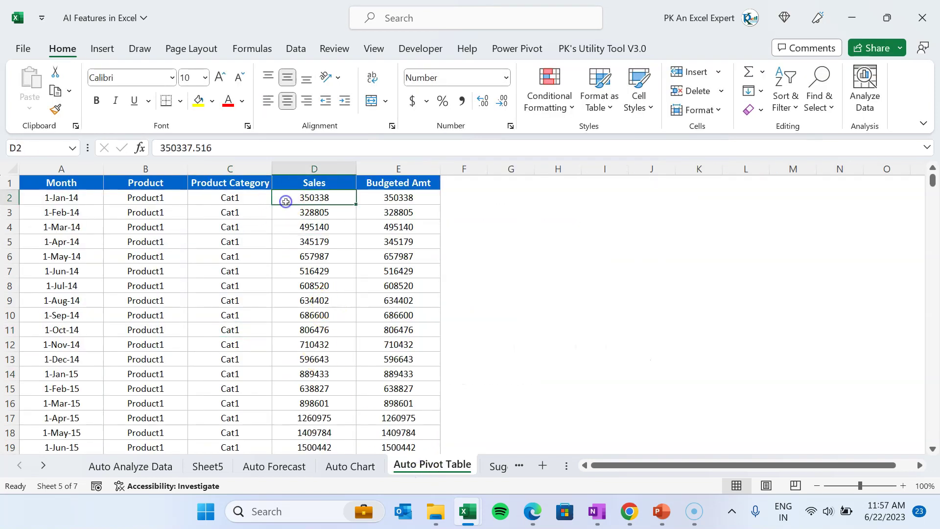
pyautogui.hotkey('ctrl', 'a')
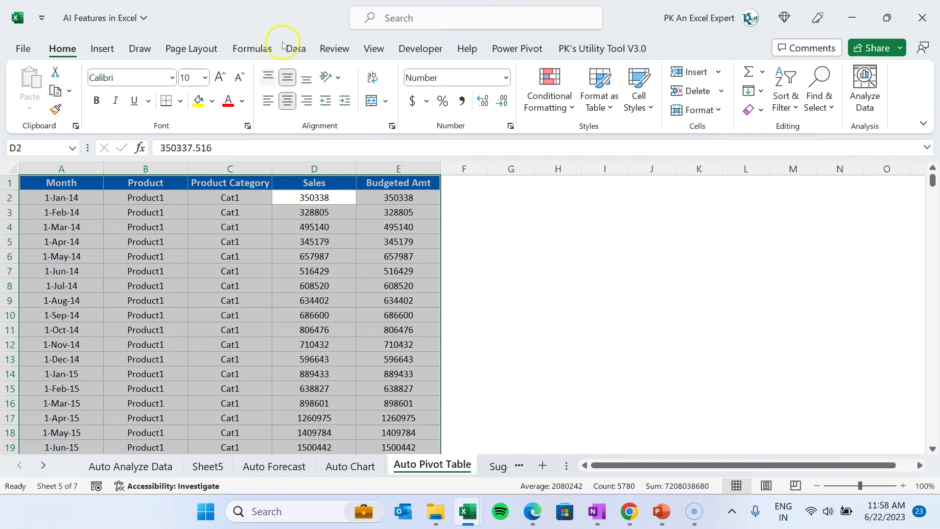
pyautogui.click(104, 49)
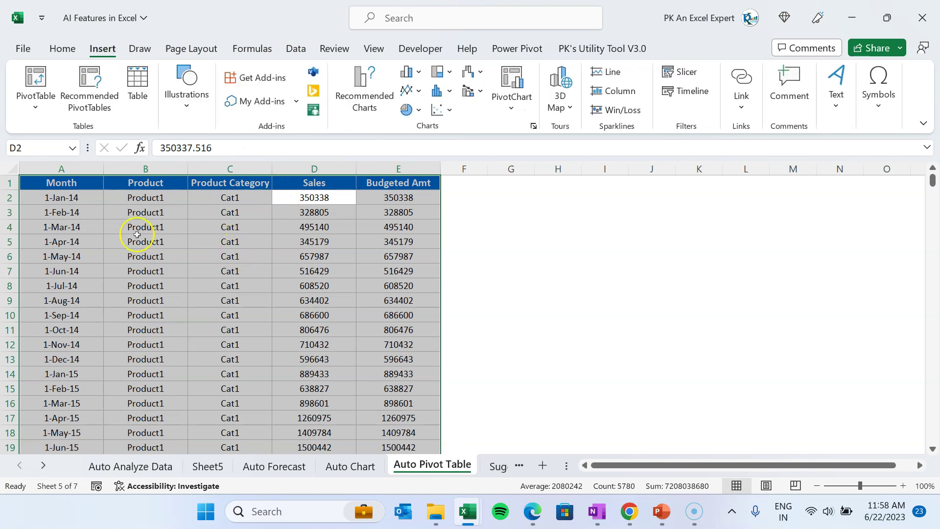
pyautogui.click(106, 91)
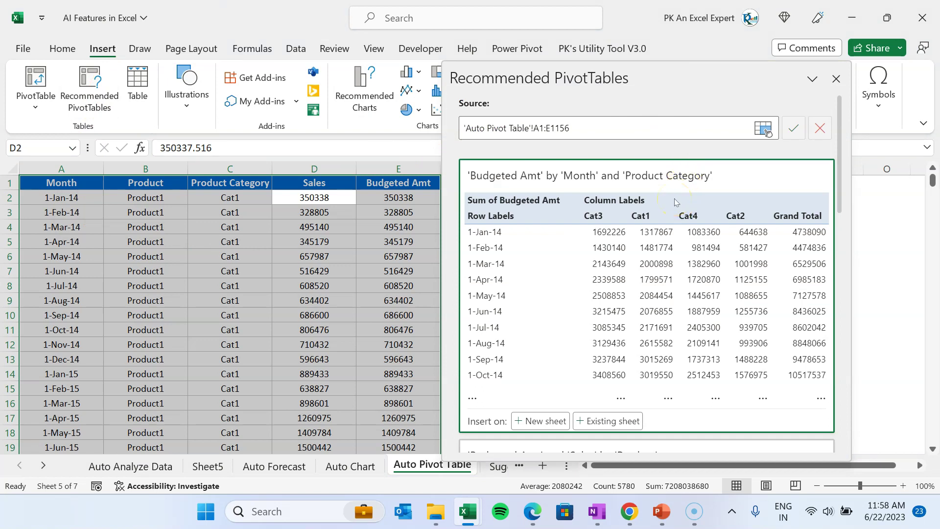
# Review the suggested PivotTable layouts, expanding the list to show all results
pyautogui.scroll(-3, 676, 202)
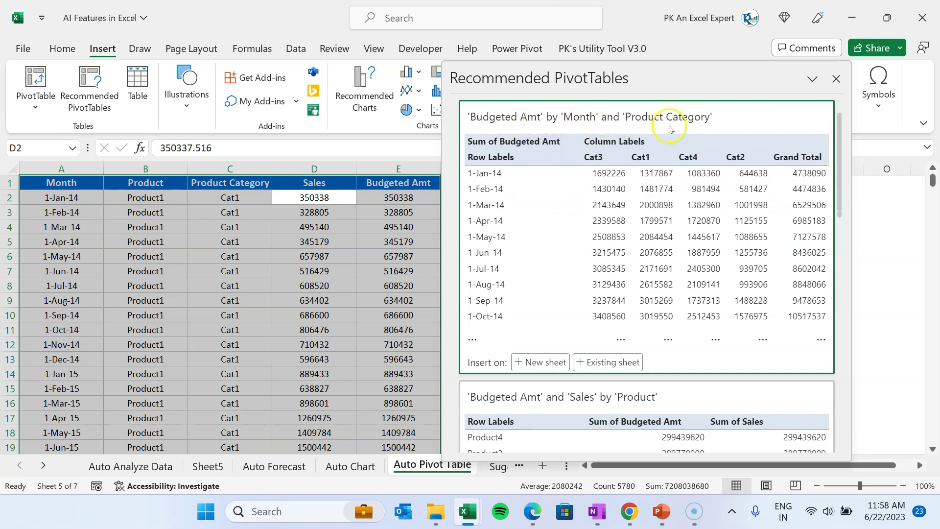
pyautogui.scroll(-10, 652, 267)
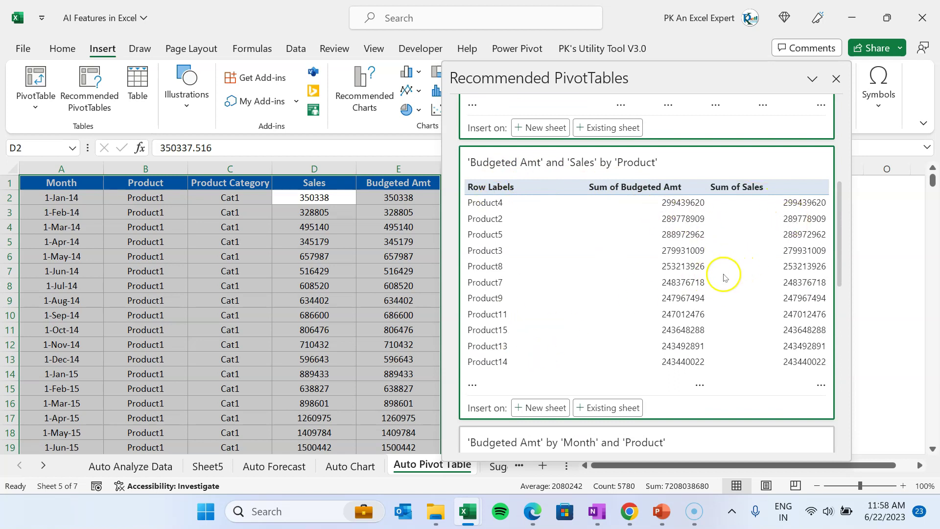
pyautogui.scroll(-5, 723, 277)
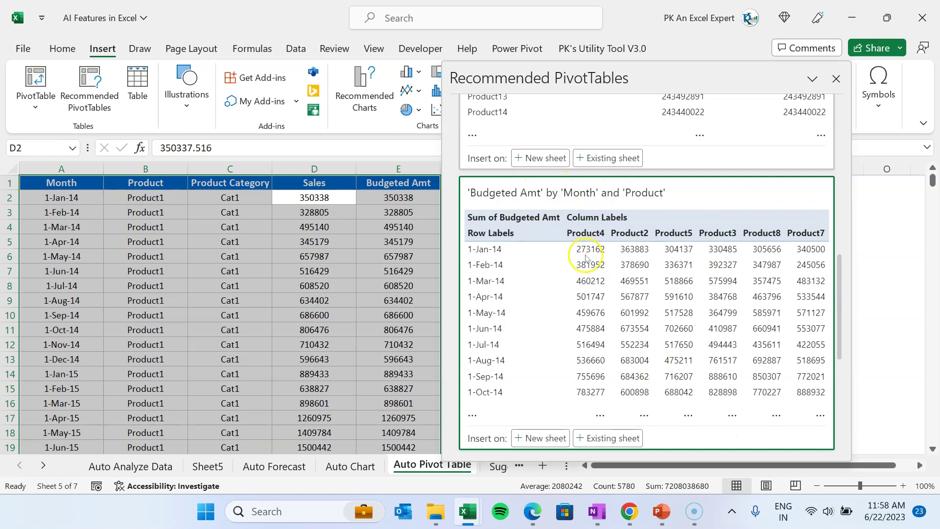
pyautogui.scroll(-5, 736, 239)
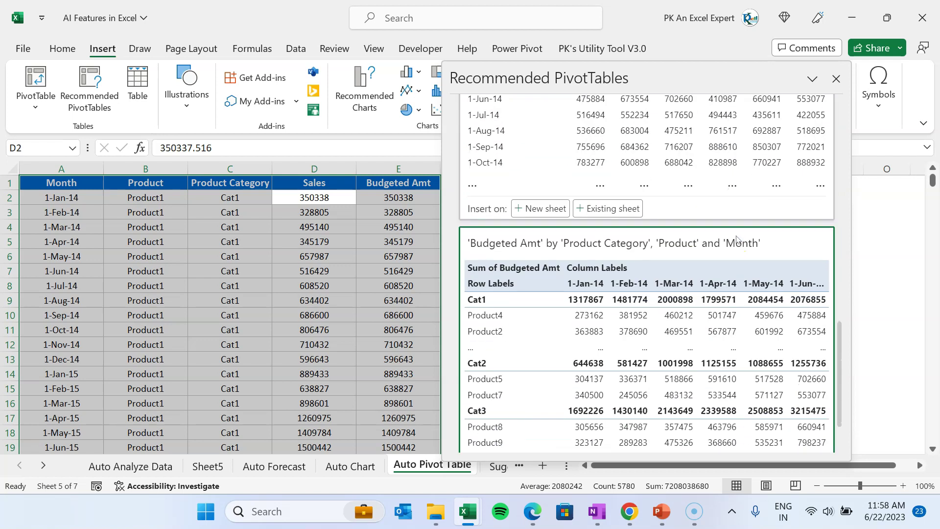
pyautogui.scroll(-2, 604, 327)
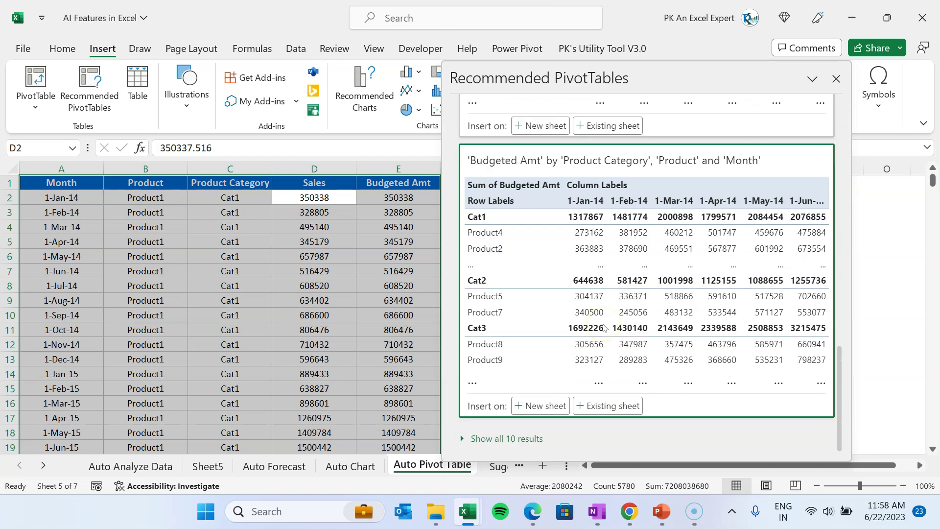
pyautogui.click(468, 437)
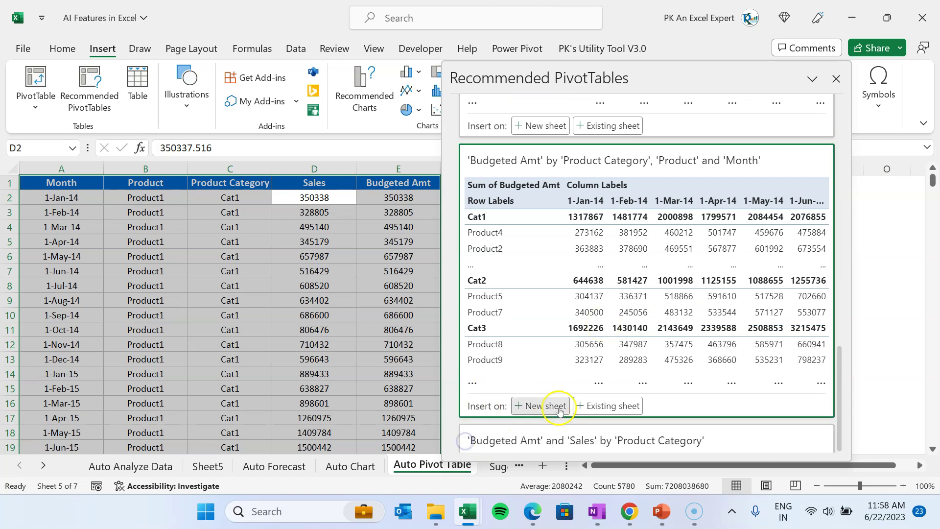
pyautogui.scroll(-6, 559, 411)
pyautogui.scroll(-15, 560, 412)
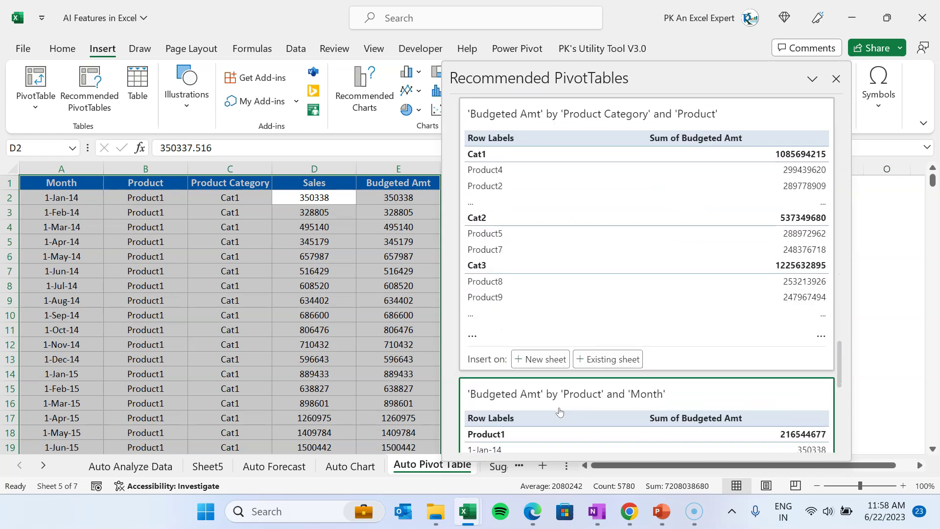
pyautogui.scroll(-12, 560, 412)
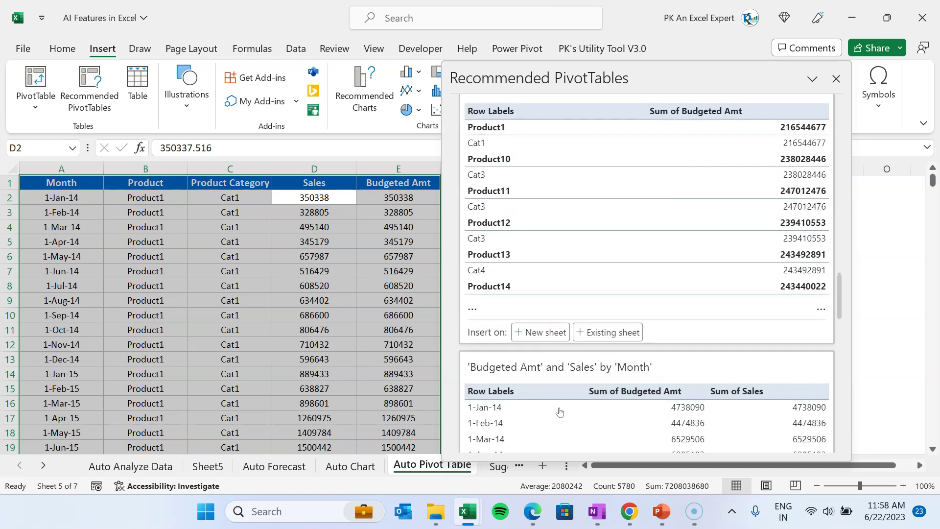
pyautogui.scroll(5, 560, 411)
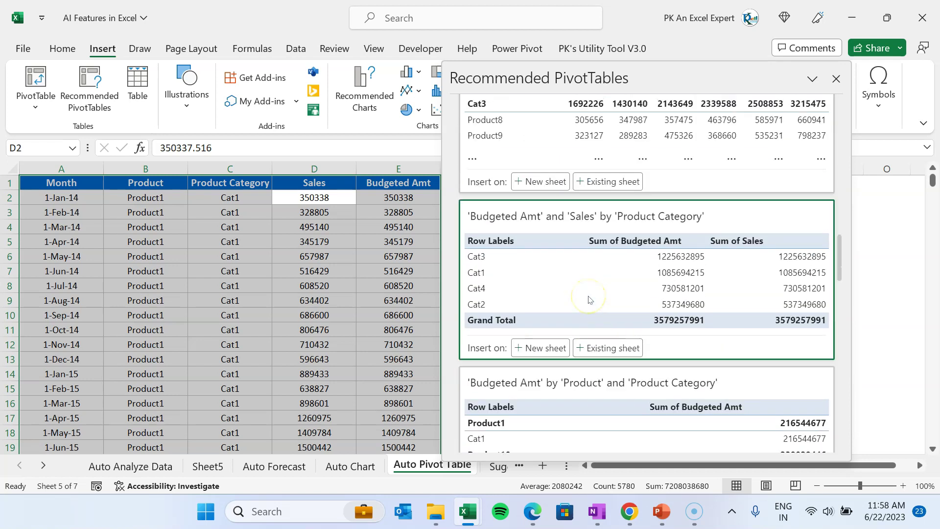
pyautogui.scroll(1, 597, 271)
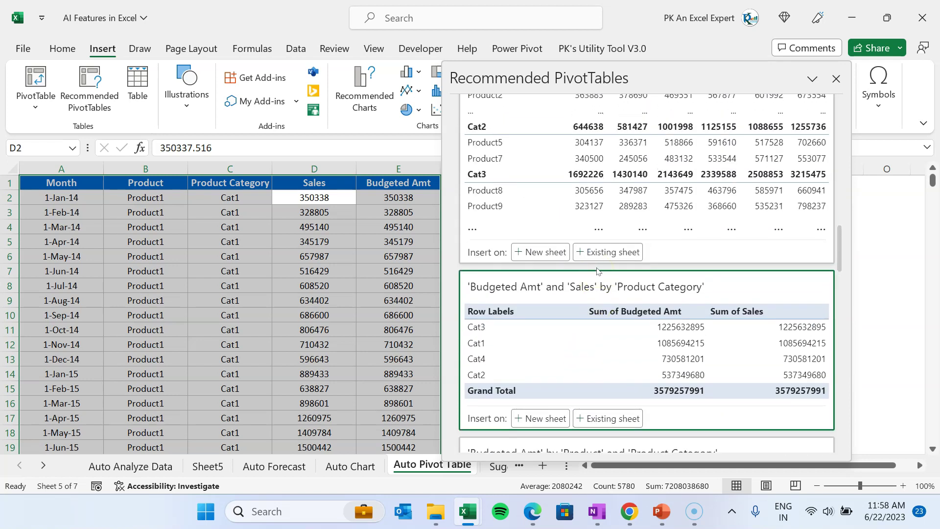
# Insert the recommended PivotTable of Budgeted Amt by Product Category, Product and Month on the existing Auto Pivot Table sheet at K1
pyautogui.scroll(1, 597, 271)
pyautogui.click(545, 339)
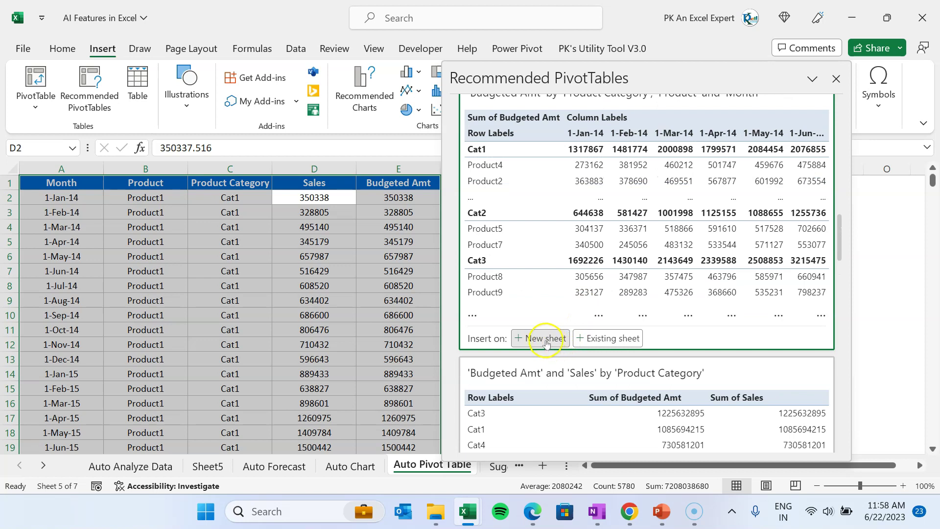
pyautogui.click(619, 339)
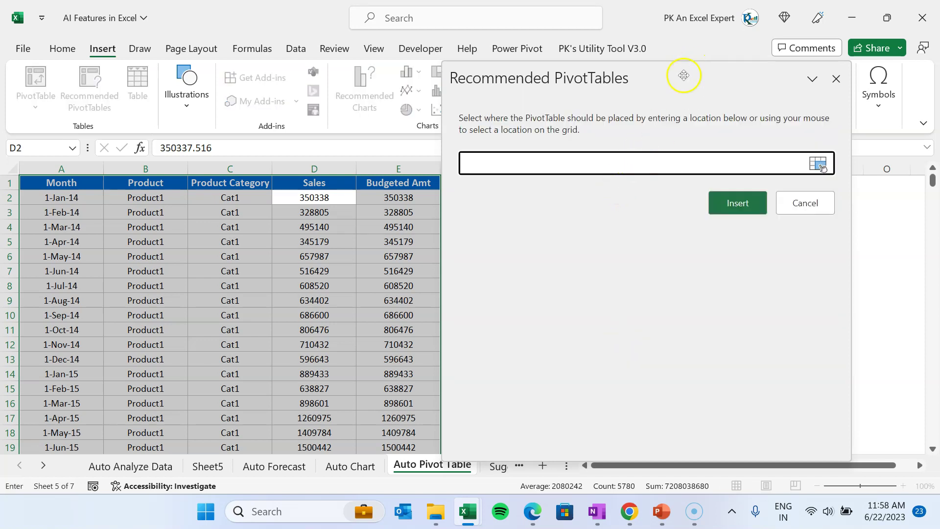
pyautogui.moveTo(683, 75); pyautogui.dragTo(429, 122)
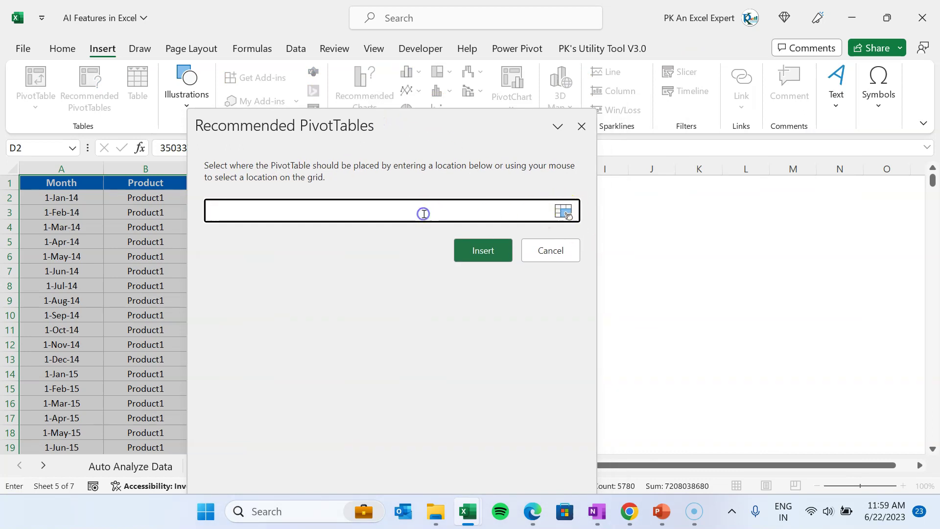
pyautogui.click(709, 184)
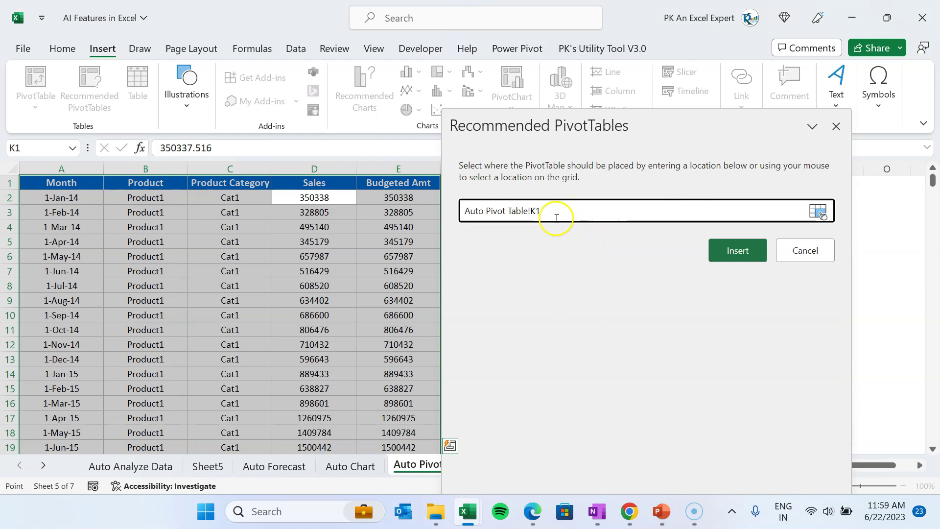
pyautogui.click(737, 250)
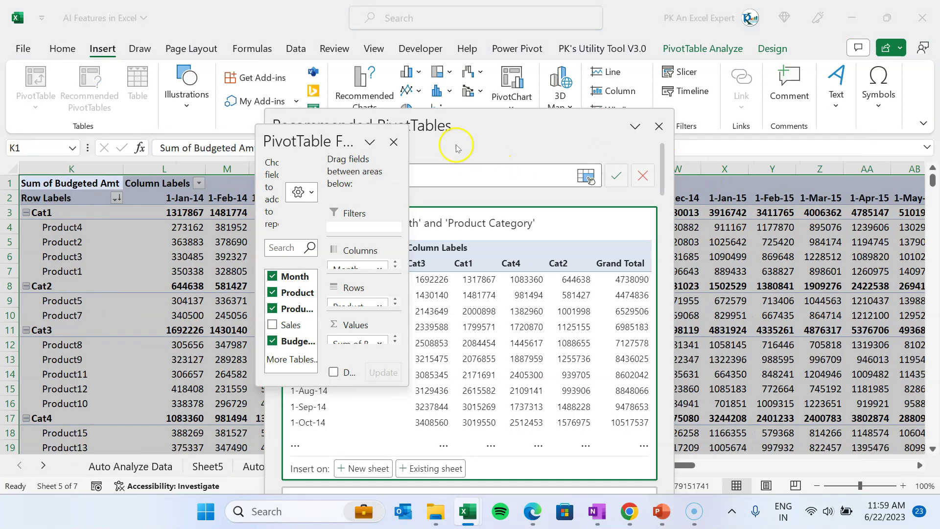
pyautogui.click(394, 142)
pyautogui.click(658, 126)
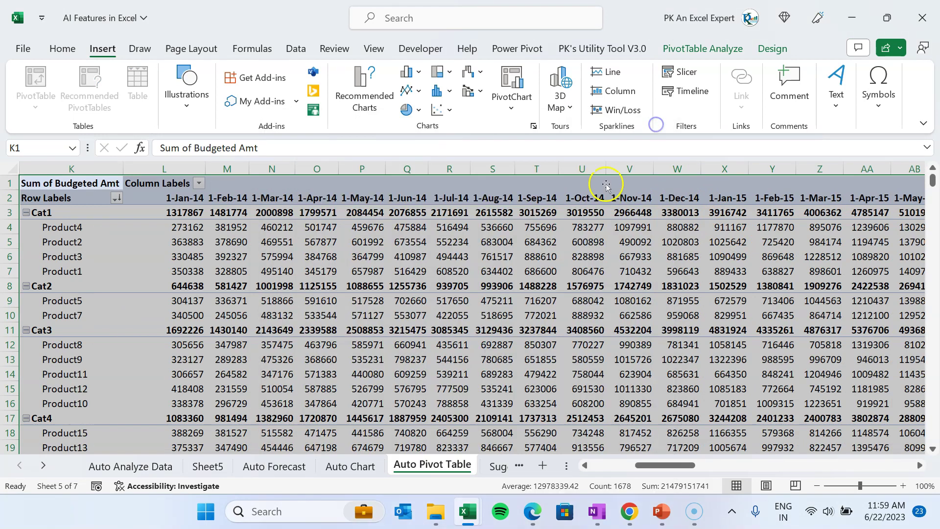
# Examine the monthly columns of the inserted PivotTable across the sheet, and return to the source data at A2
pyautogui.click(562, 216)
pyautogui.press('Left')
pyautogui.press('Left')
pyautogui.press('Left')
pyautogui.press('Left')
pyautogui.press('Left')
pyautogui.press('Left')
pyautogui.press('Left')
pyautogui.press('Left')
pyautogui.press('Right')
pyautogui.press('Right')
pyautogui.press('Right')
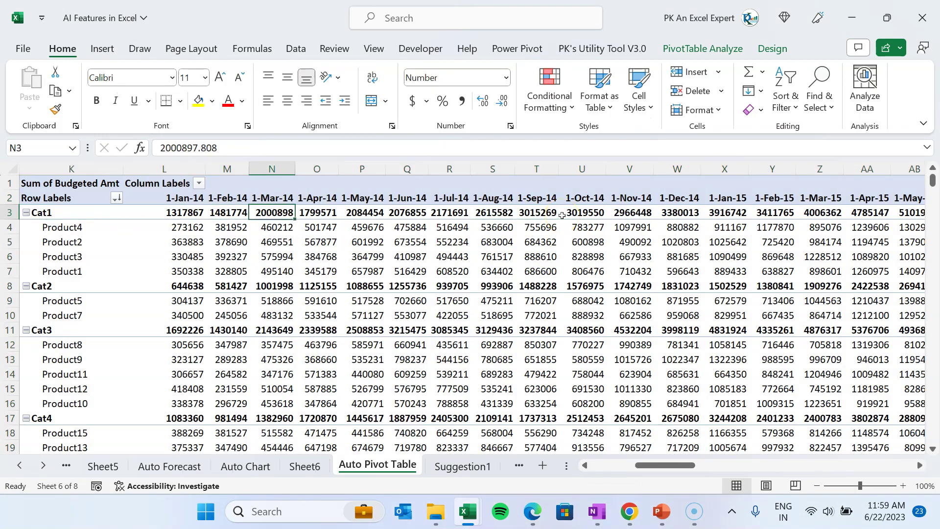
pyautogui.press('Up')
pyautogui.press('Left')
pyautogui.press('Right')
pyautogui.press('Right')
pyautogui.press('Right')
pyautogui.press('Right')
pyautogui.press('Right')
pyautogui.press('Right')
pyautogui.press('Right')
pyautogui.press('Right')
pyautogui.press('Right')
pyautogui.press('Right')
pyautogui.press('Right')
pyautogui.press('Right')
pyautogui.press('Right')
pyautogui.press('Right')
pyautogui.press('Right')
pyautogui.press('Right')
pyautogui.press('Right')
pyautogui.press('Right')
pyautogui.press('Right')
pyautogui.press('Right')
pyautogui.press('Right')
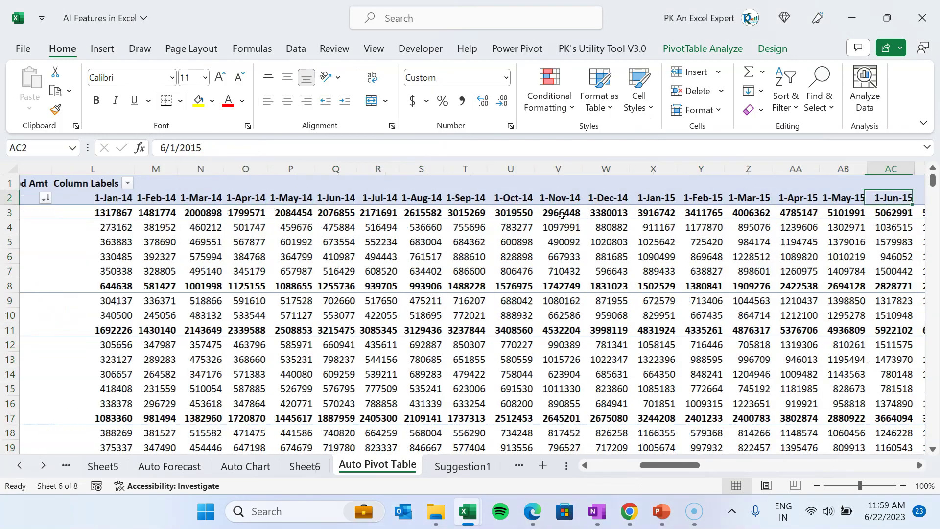
pyautogui.hotkey('ctrl', 'Left')
pyautogui.hotkey('ctrl', 'Left')
pyautogui.hotkey('ctrl', 'Left')
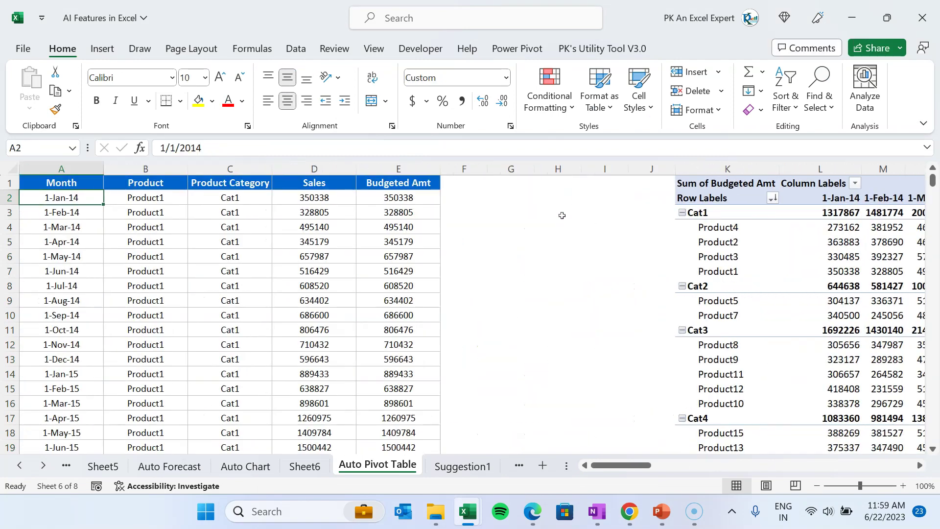
# From the entire monthly sales range, insert the recommended PivotTable of Budgeted Amt and Sales by Product on a new sheet
pyautogui.click(350, 254)
pyautogui.hotkey('ctrl', 'a')
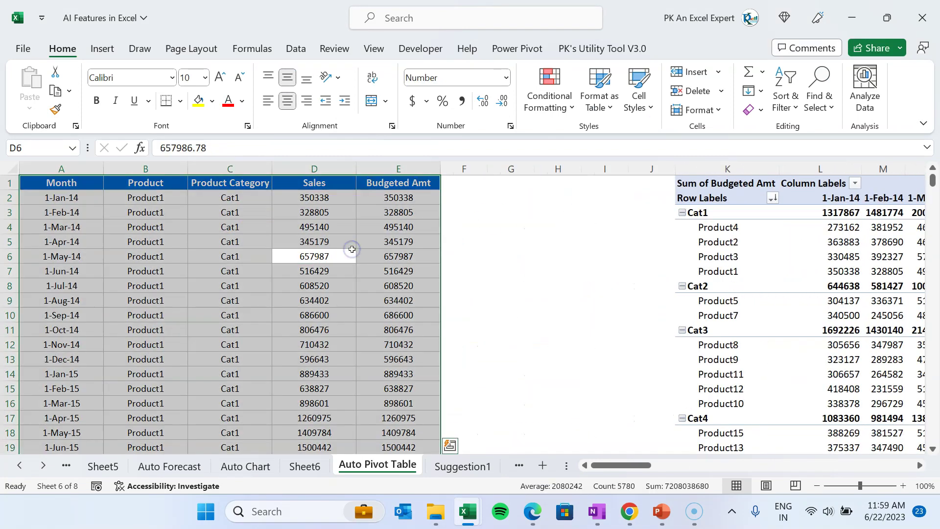
pyautogui.click(104, 48)
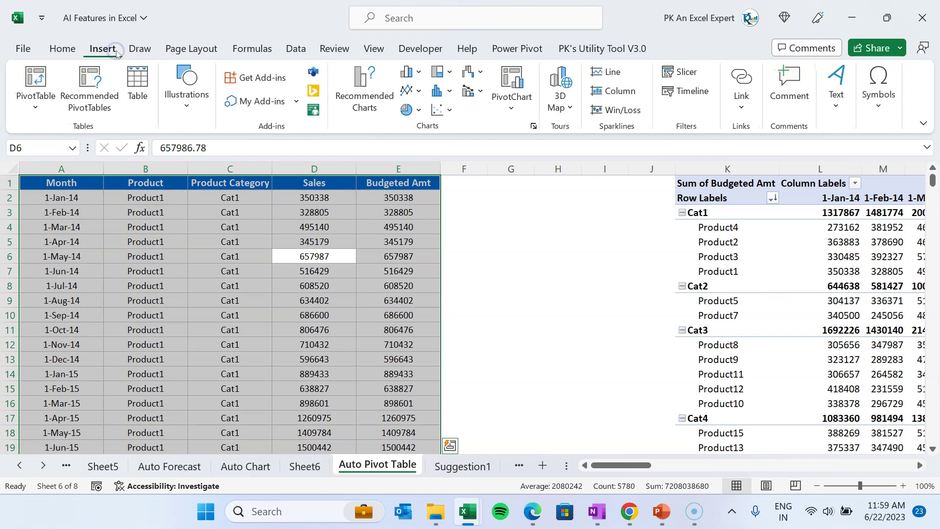
pyautogui.click(112, 100)
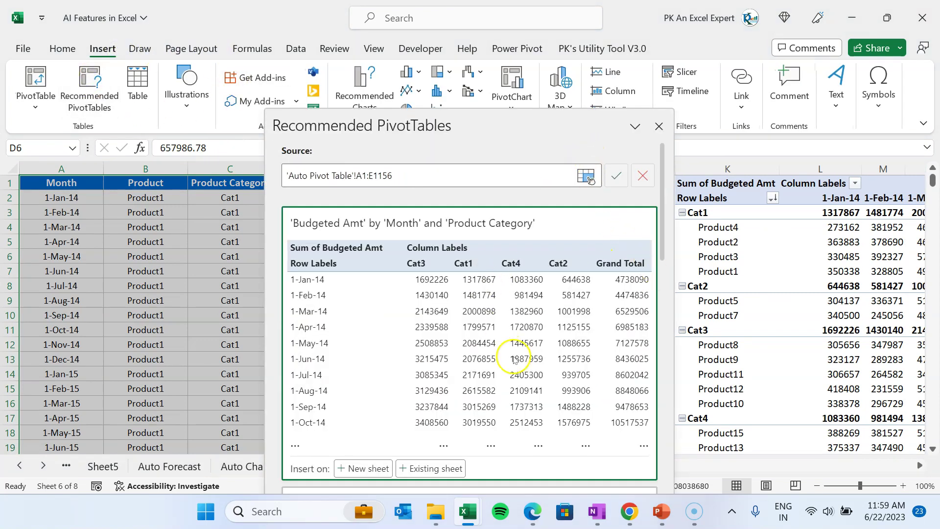
pyautogui.scroll(-8, 514, 360)
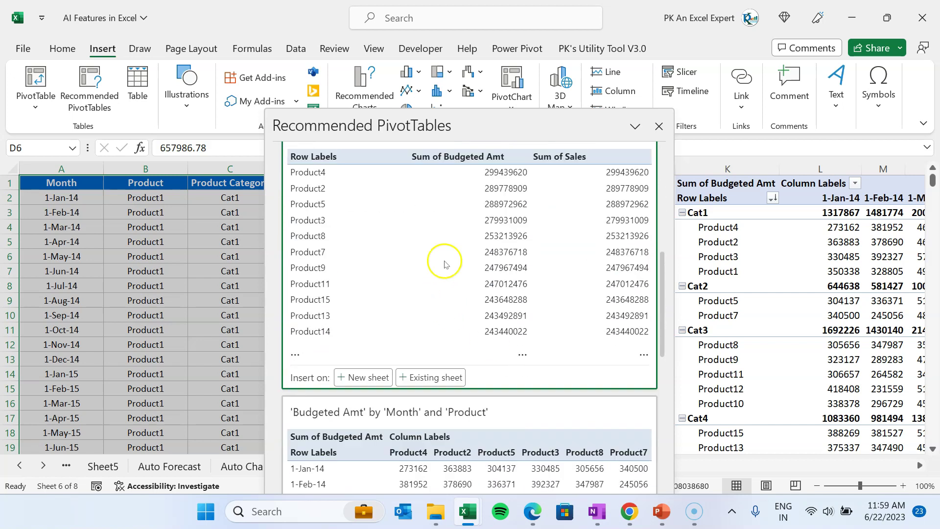
pyautogui.click(368, 378)
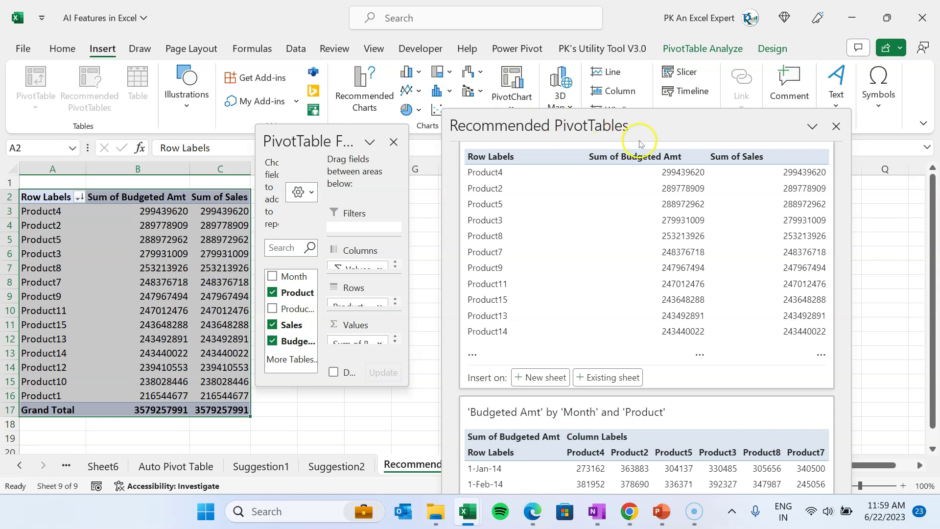
pyautogui.click(836, 126)
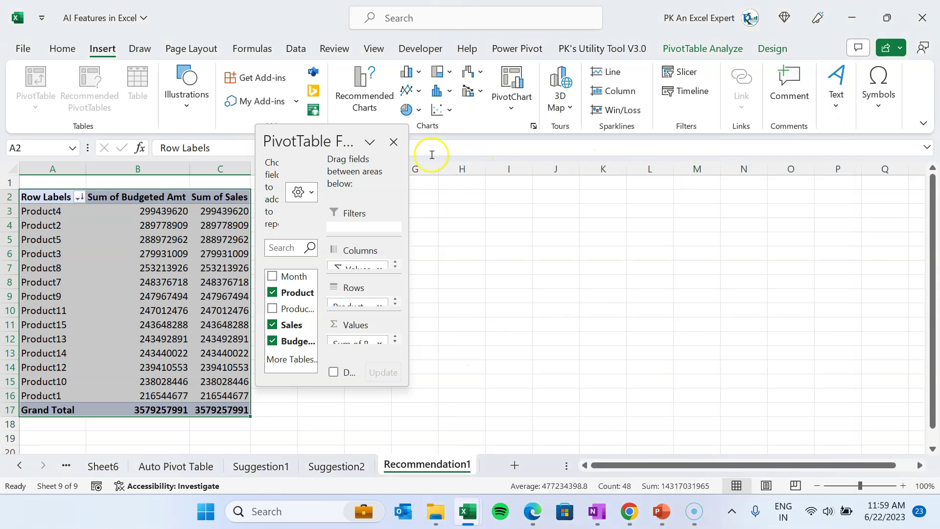
pyautogui.click(394, 142)
pyautogui.click(168, 239)
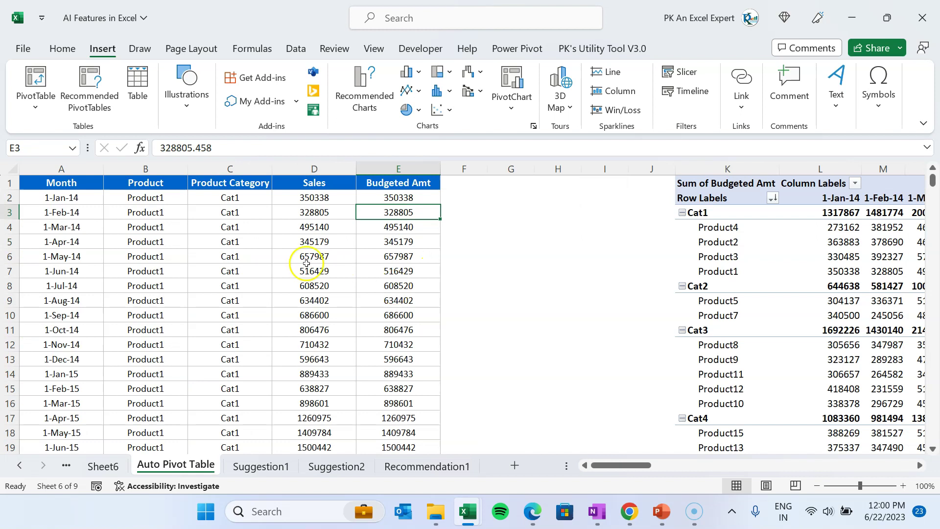
# Preview the PivotTables that Quick Analysis suggests for the whole Auto Pivot Table data range, including the full recommendations list
pyautogui.click(306, 262)
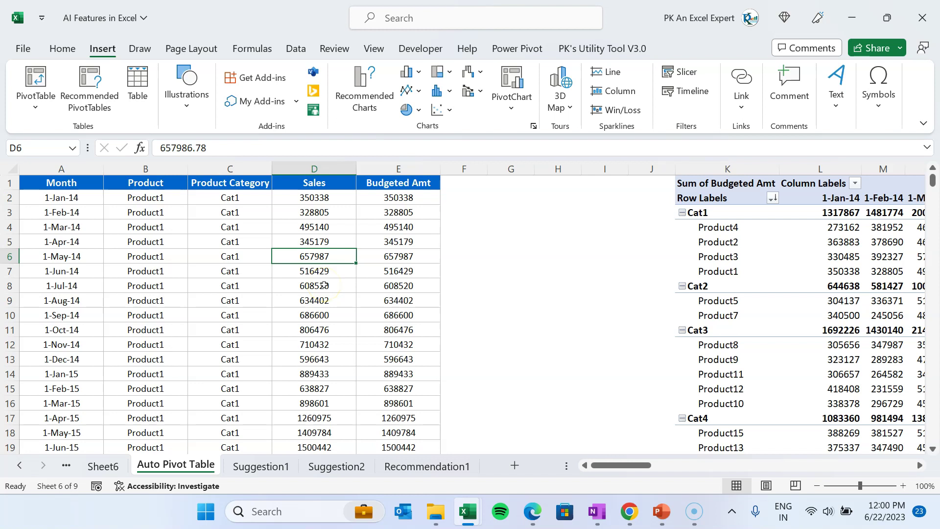
pyautogui.hotkey('ctrl', 'a')
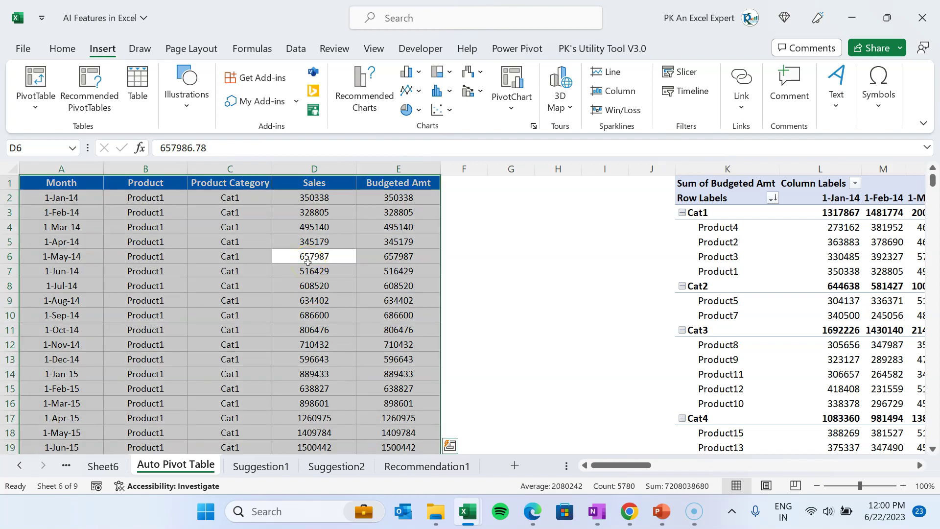
pyautogui.click(450, 446)
pyautogui.hotkey('ctrl', 'q')
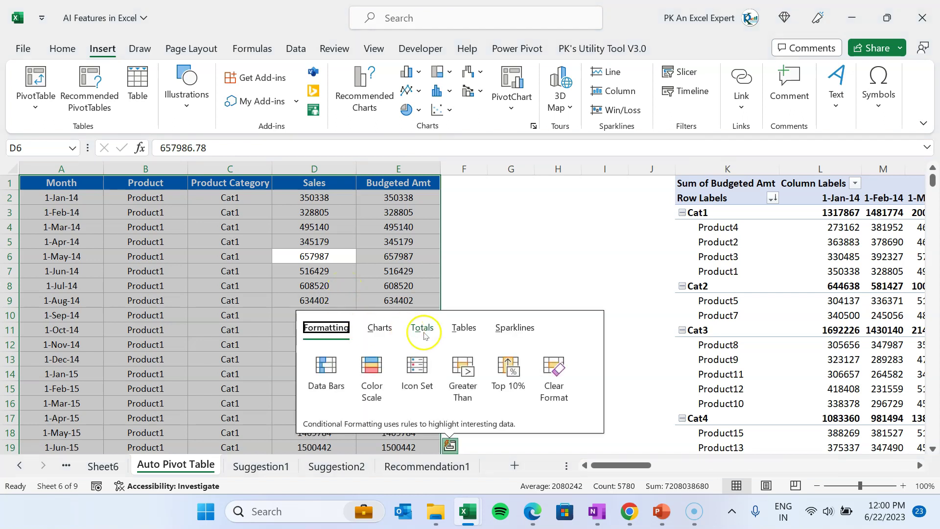
pyautogui.click(471, 337)
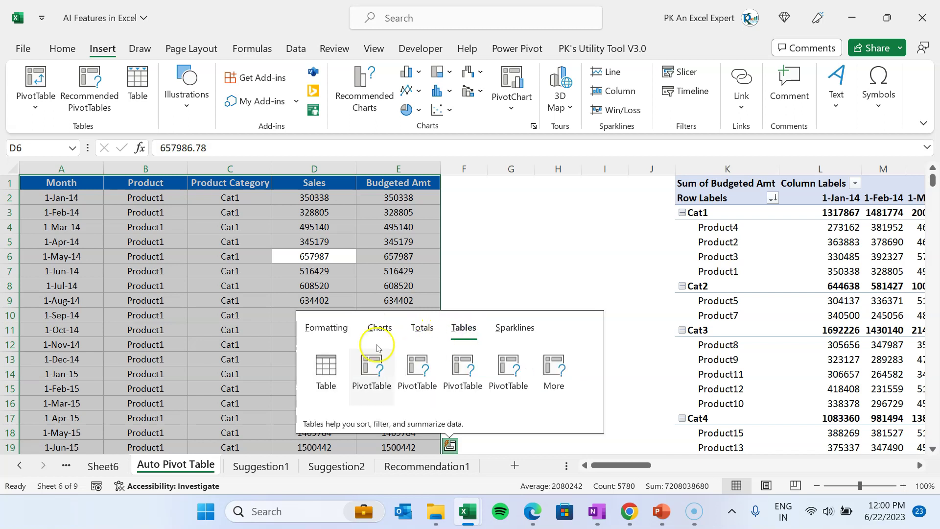
pyautogui.moveTo(375, 369)
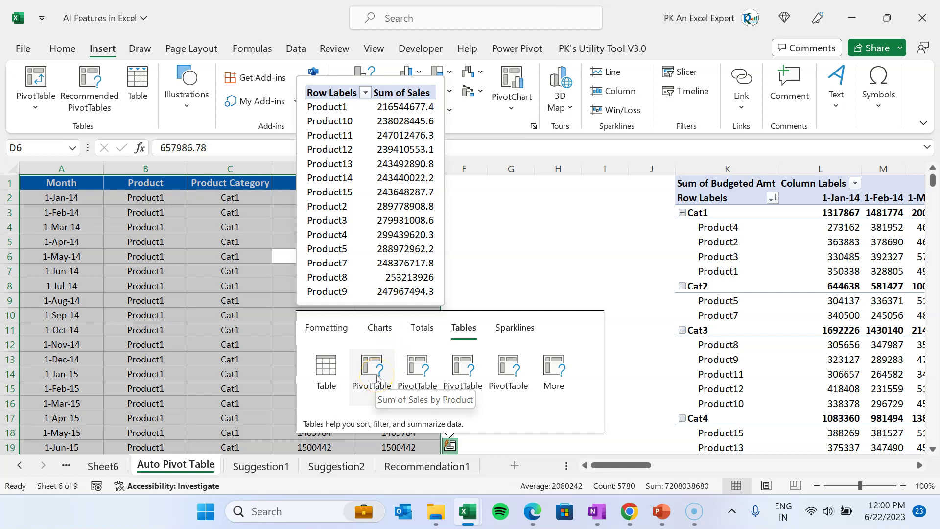
pyautogui.moveTo(415, 376)
pyautogui.moveTo(468, 376)
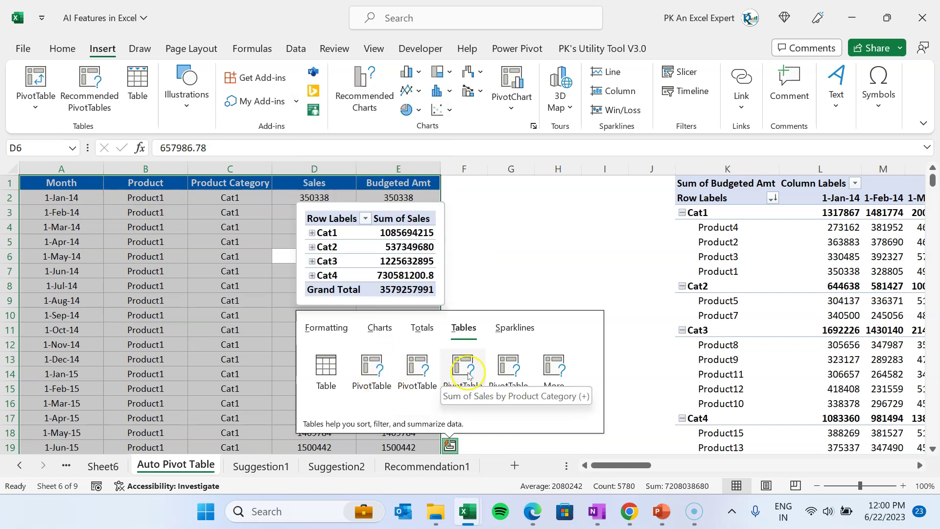
pyautogui.moveTo(508, 370)
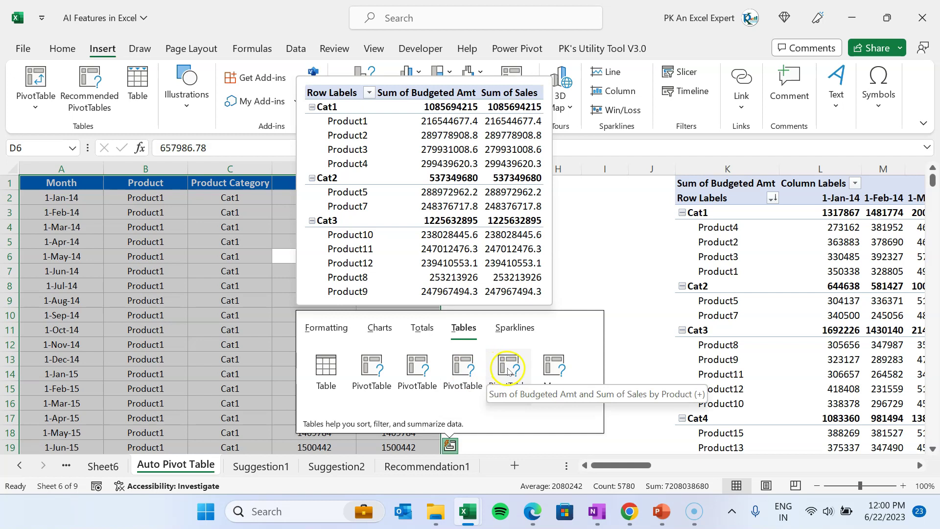
pyautogui.click(554, 368)
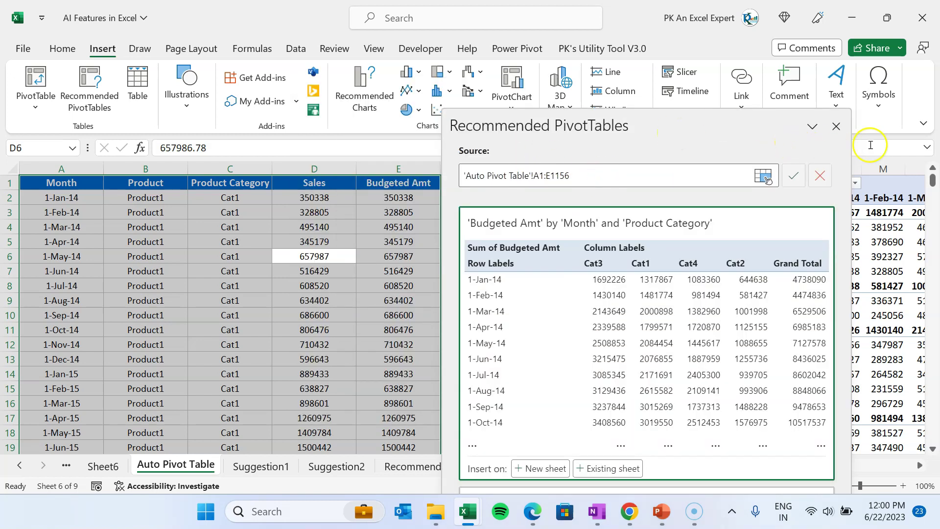
pyautogui.click(830, 128)
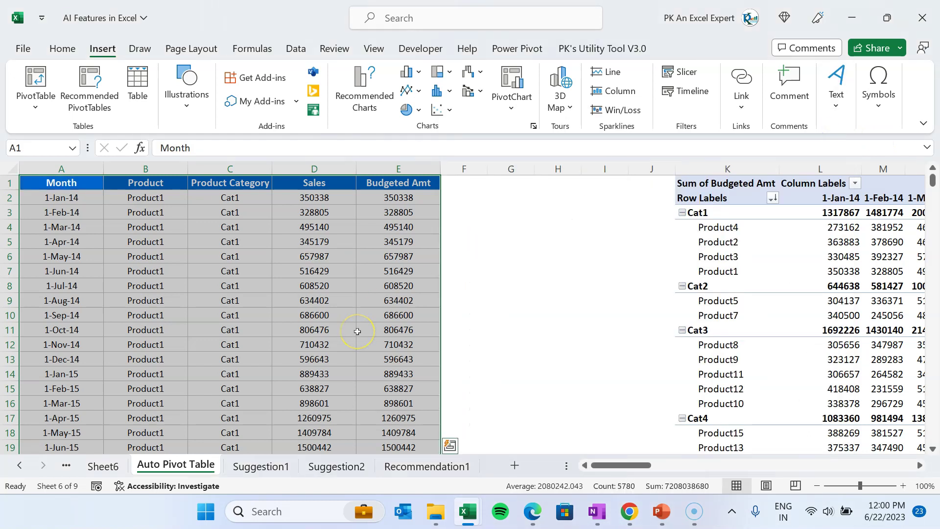
# Use Quick Analysis on the monthly sales range to insert the suggested PivotTable of Sum of Sales by Product Category
pyautogui.hotkey('ctrl', 'q')
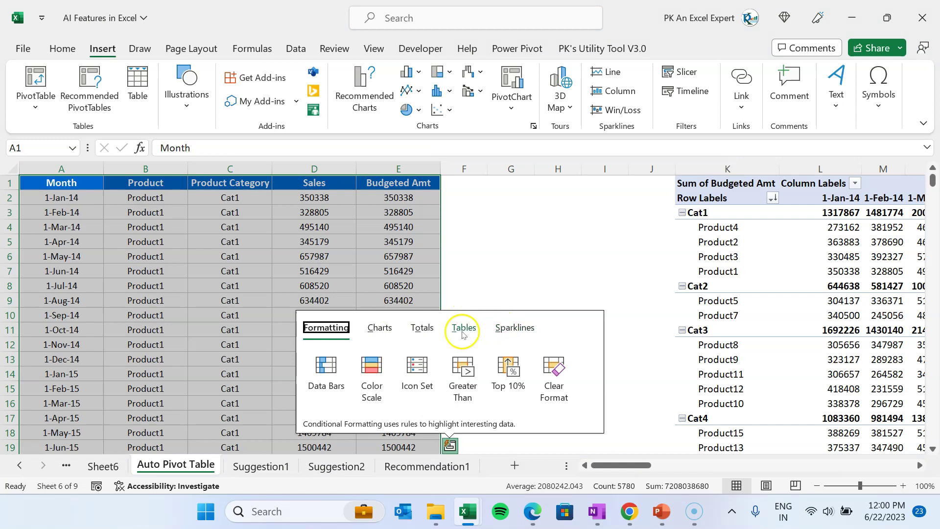
pyautogui.click(463, 329)
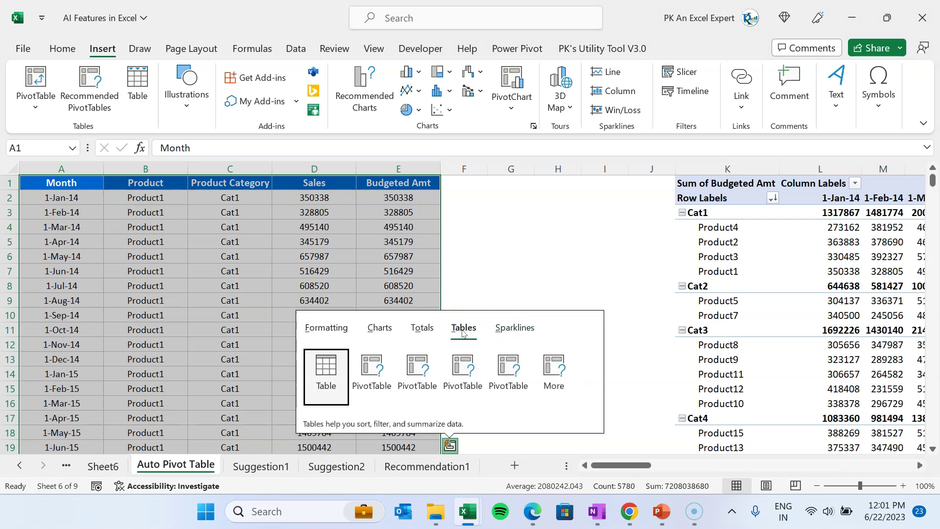
pyautogui.click(467, 381)
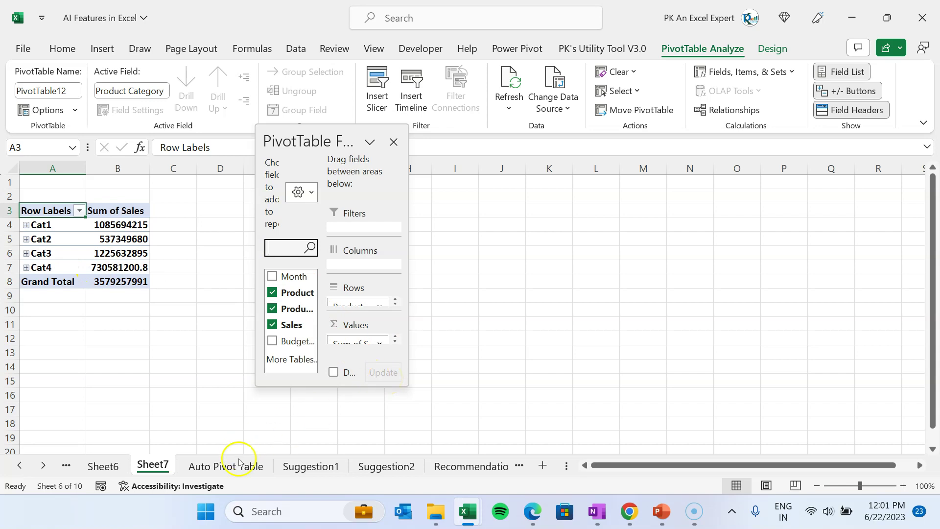
# On the Auto Chart sheet, create a Clustered Column chart of the whole product sales table through Quick Analysis
pyautogui.click(101, 468)
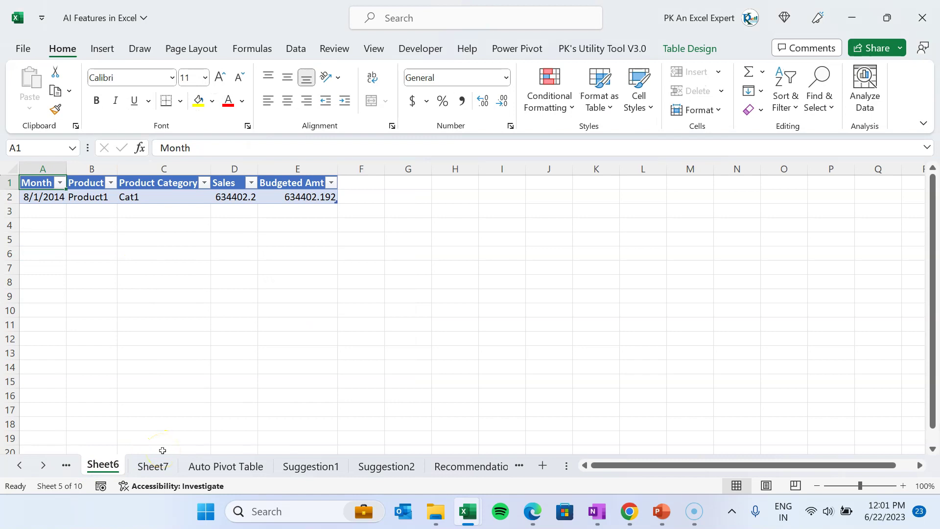
pyautogui.hotkey('ctrl', 'pageup')
pyautogui.click(171, 257)
pyautogui.hotkey('ctrl', 'a')
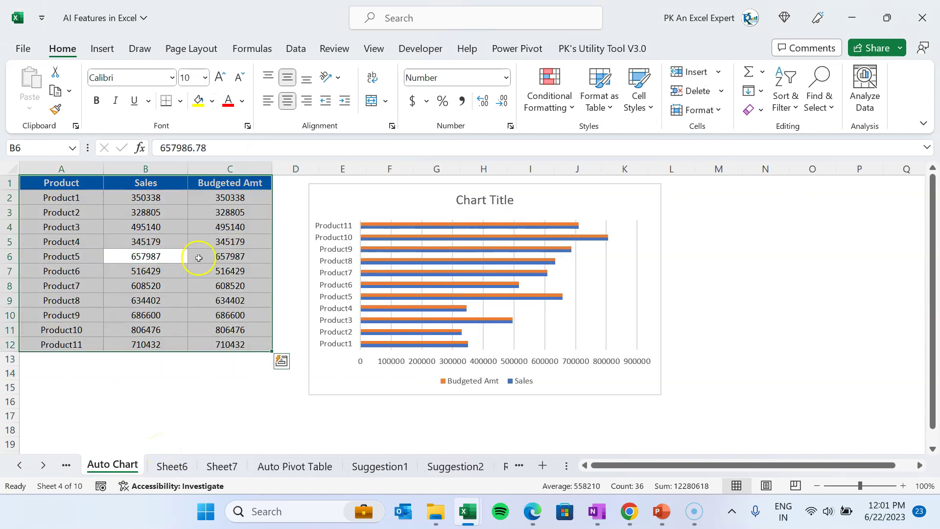
pyautogui.click(283, 361)
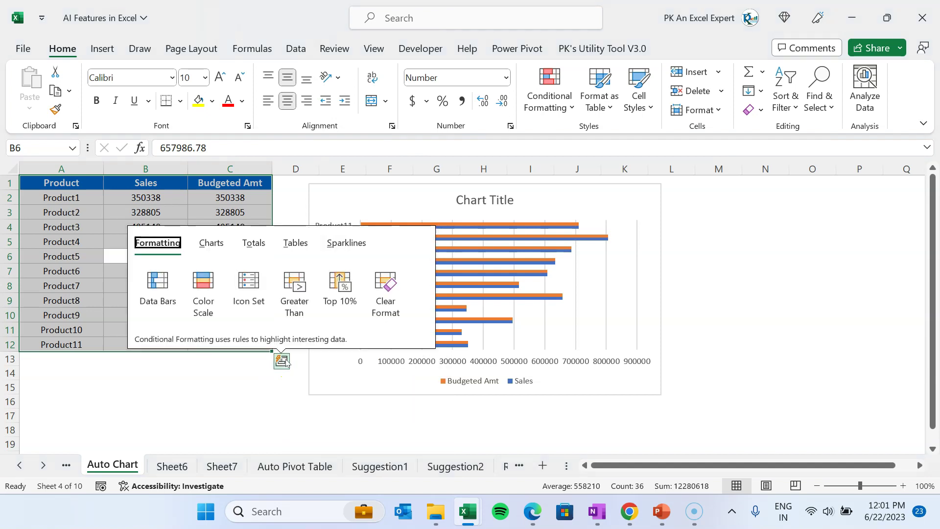
pyautogui.click(210, 242)
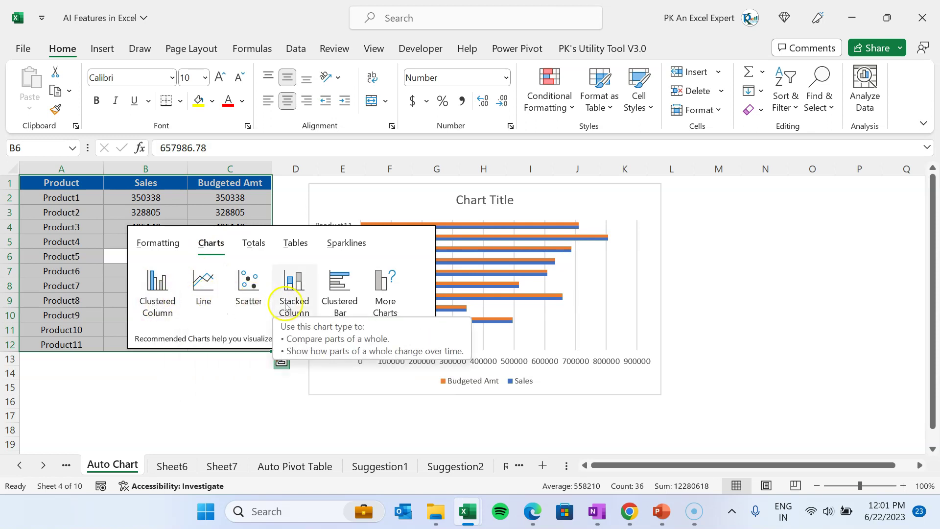
pyautogui.click(162, 292)
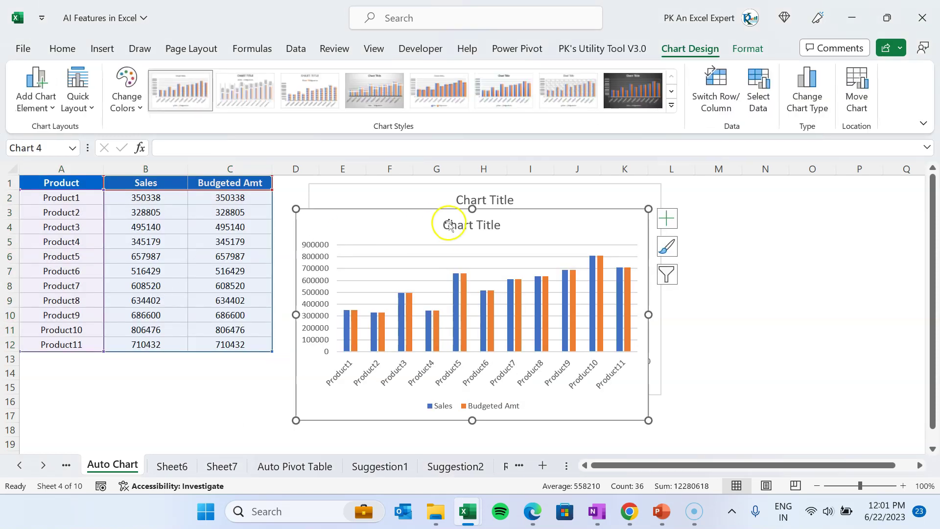
# Place the new column chart beside the bar chart, starting at column L near row 1, and select cell A1
pyautogui.click(445, 224)
pyautogui.moveTo(441, 219)
pyautogui.mouseDown()
pyautogui.moveTo(542, 227)
pyautogui.moveTo(794, 189)
pyautogui.mouseUp()
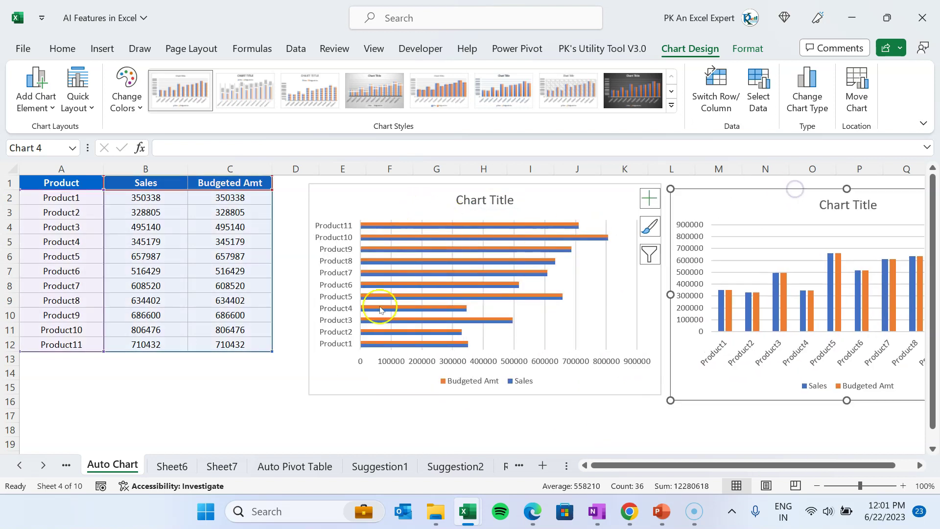
pyautogui.click(166, 305)
pyautogui.click(72, 183)
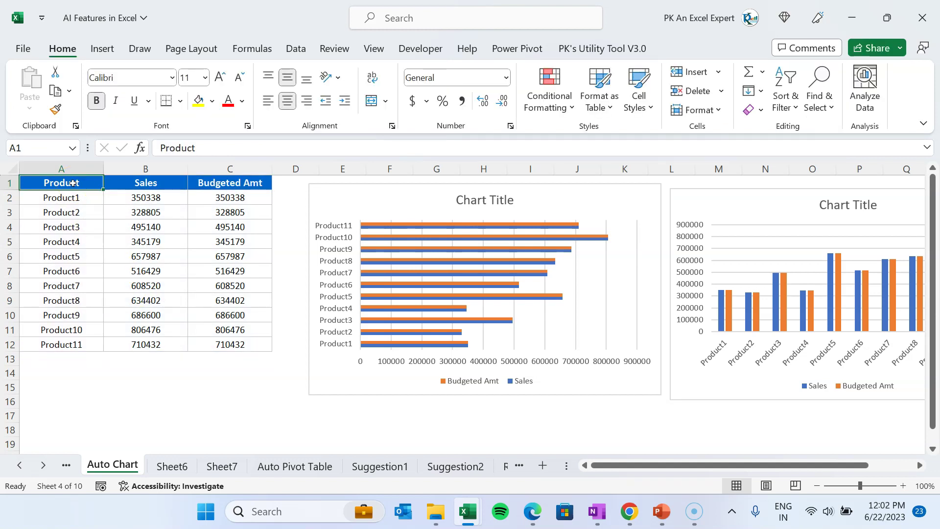